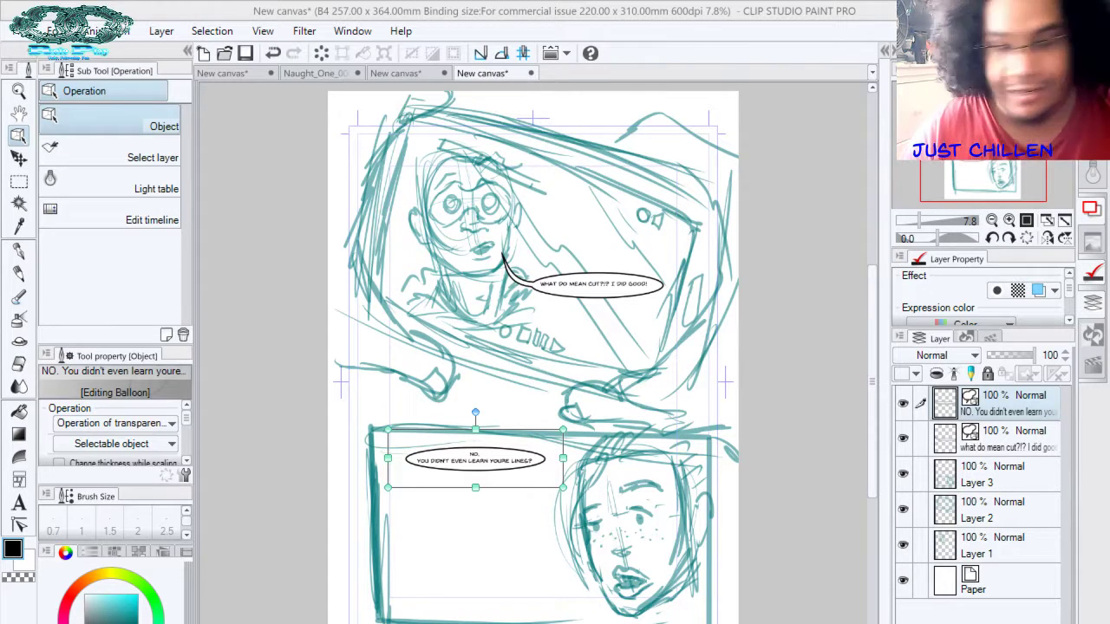
# Select Layer 3 and write a small black note with the G-pen beneath the face in the lower panel
pyautogui.click(902, 475)
pyautogui.click(903, 475)
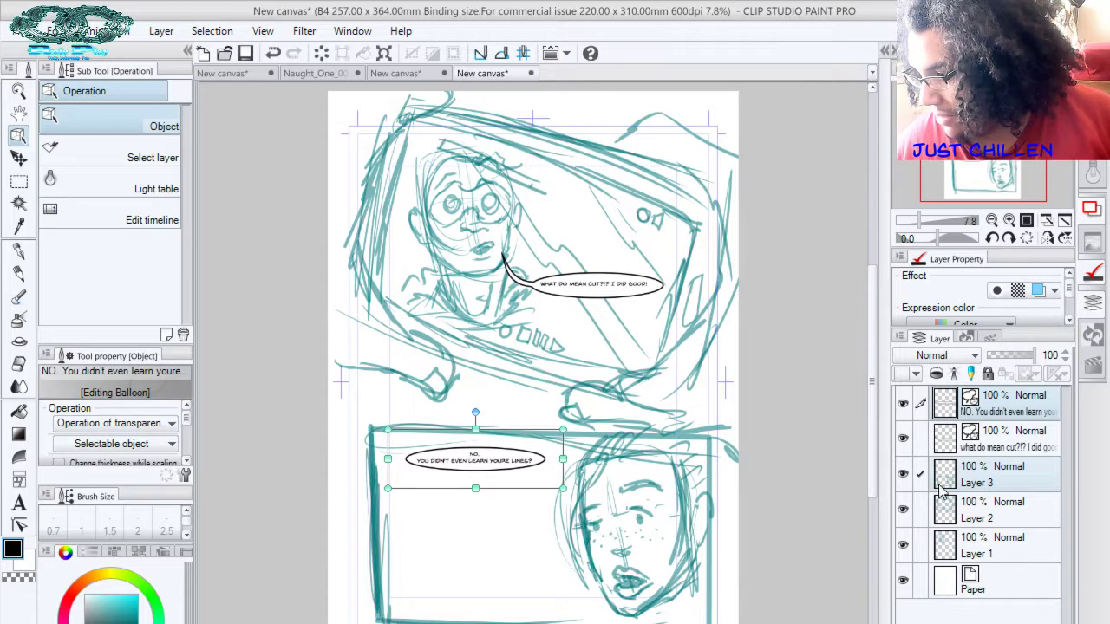
pyautogui.click(988, 482)
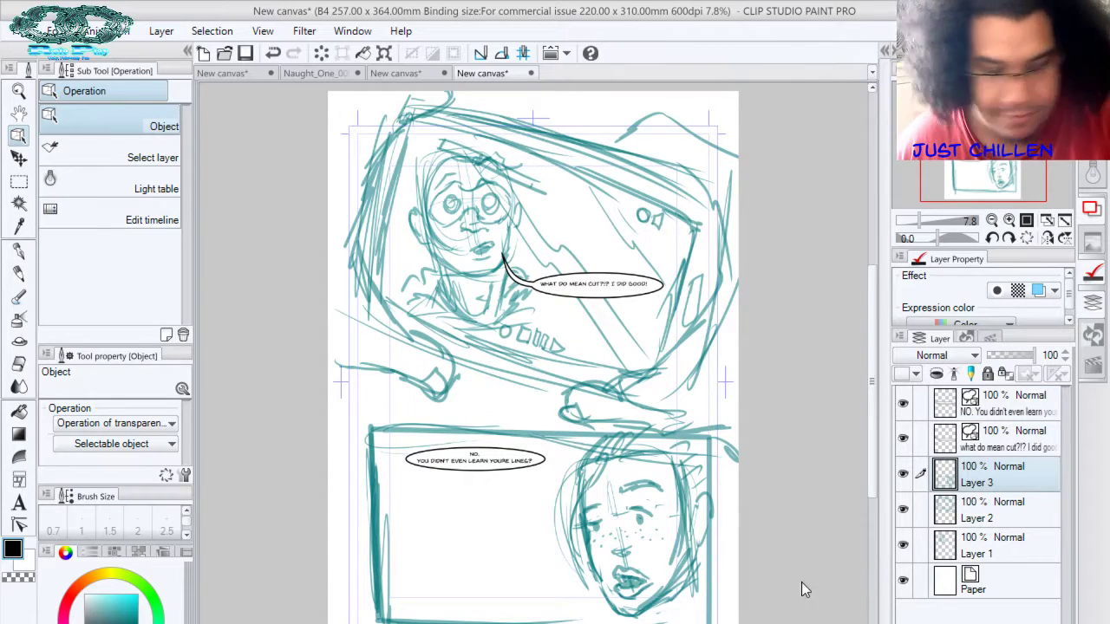
pyautogui.press('p')
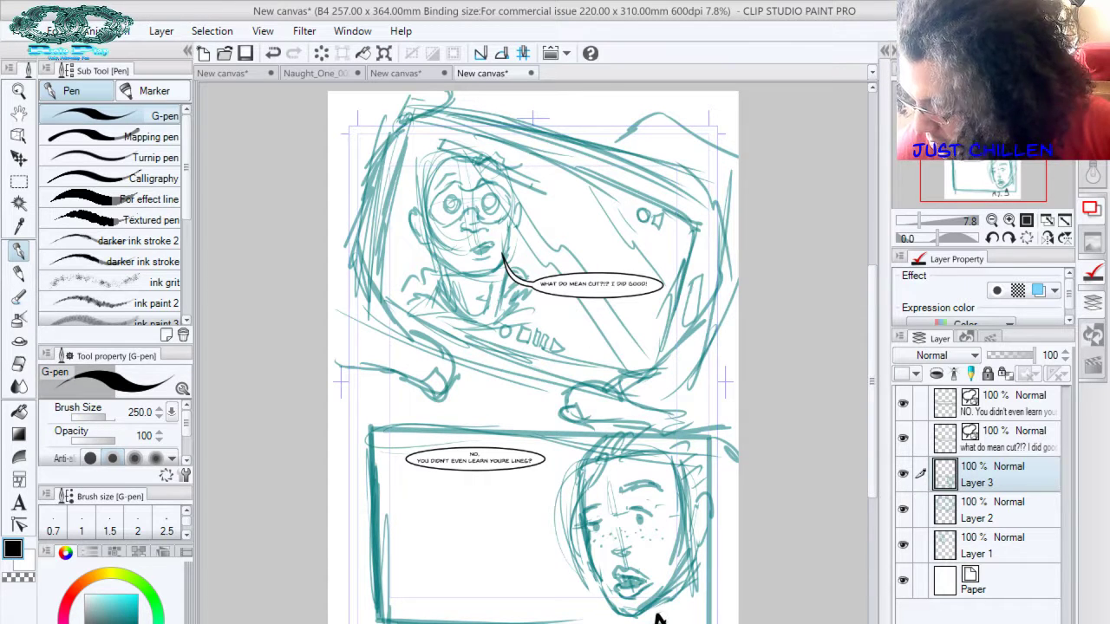
# Draw an empty ellipse balloon below the existing one in the lower panel, on the top balloon layer
pyautogui.click(903, 476)
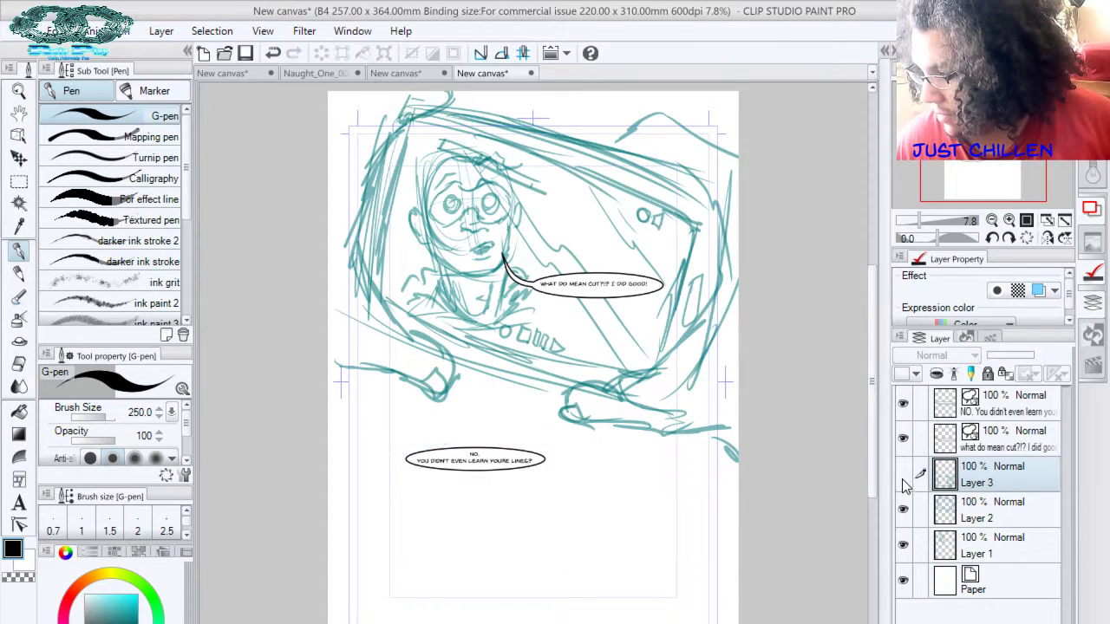
pyautogui.click(903, 475)
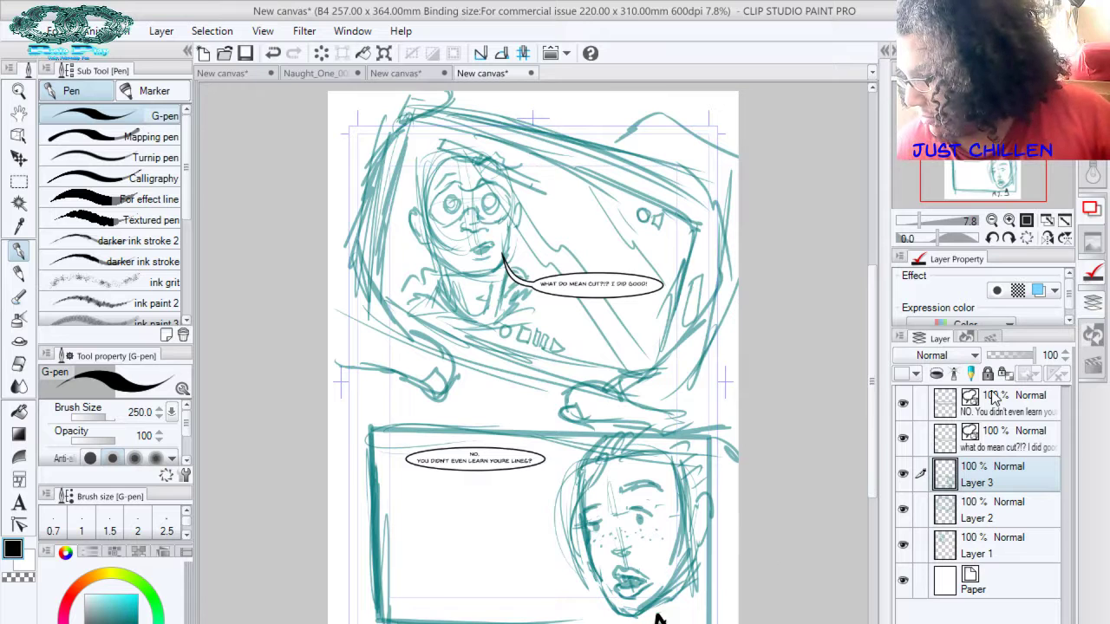
pyautogui.click(903, 404)
pyautogui.click(902, 404)
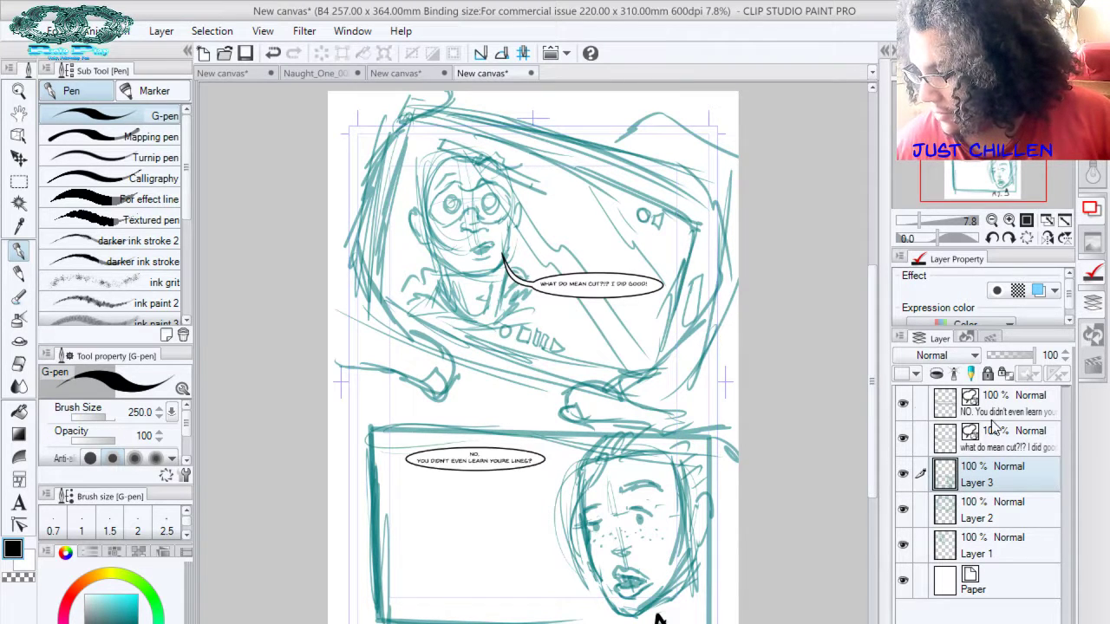
pyautogui.click(998, 404)
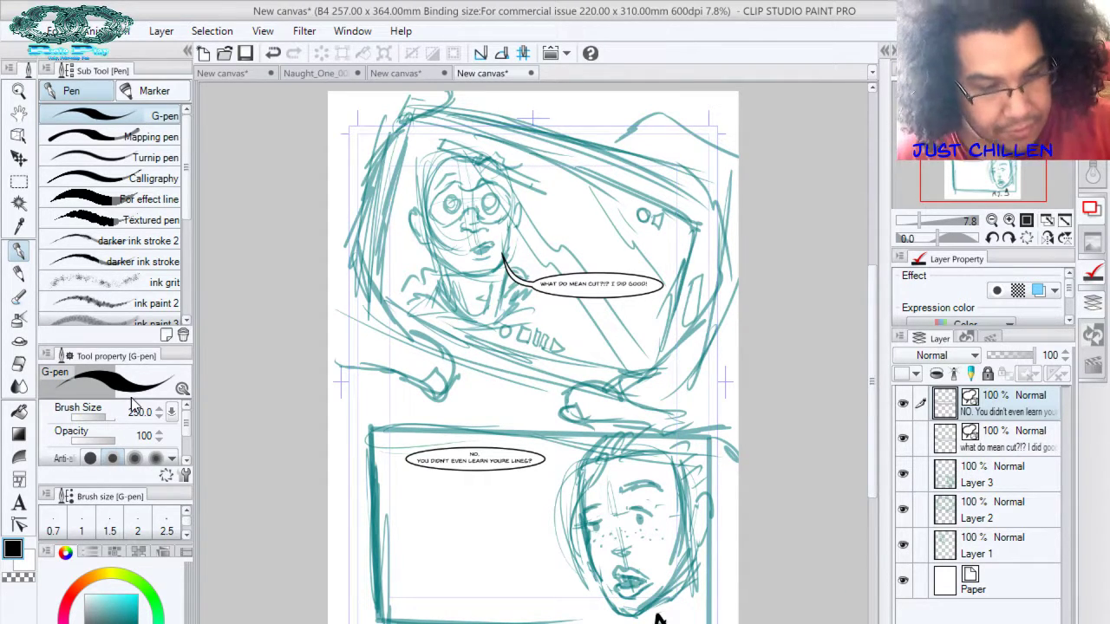
pyautogui.press('t')
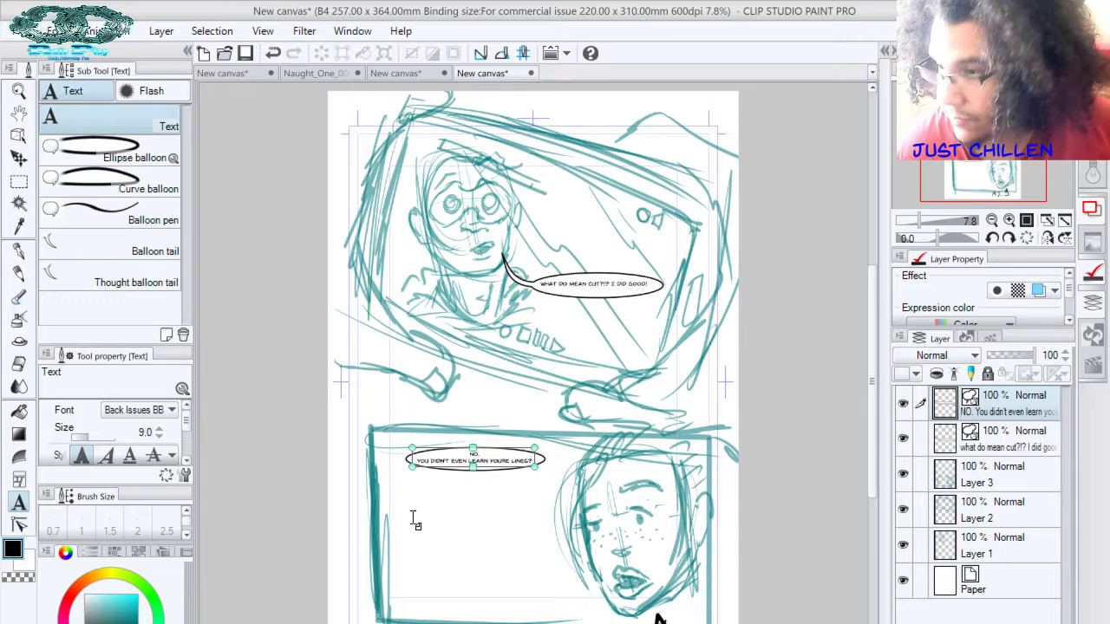
pyautogui.click(134, 158)
pyautogui.moveTo(410, 503); pyautogui.dragTo(549, 531)
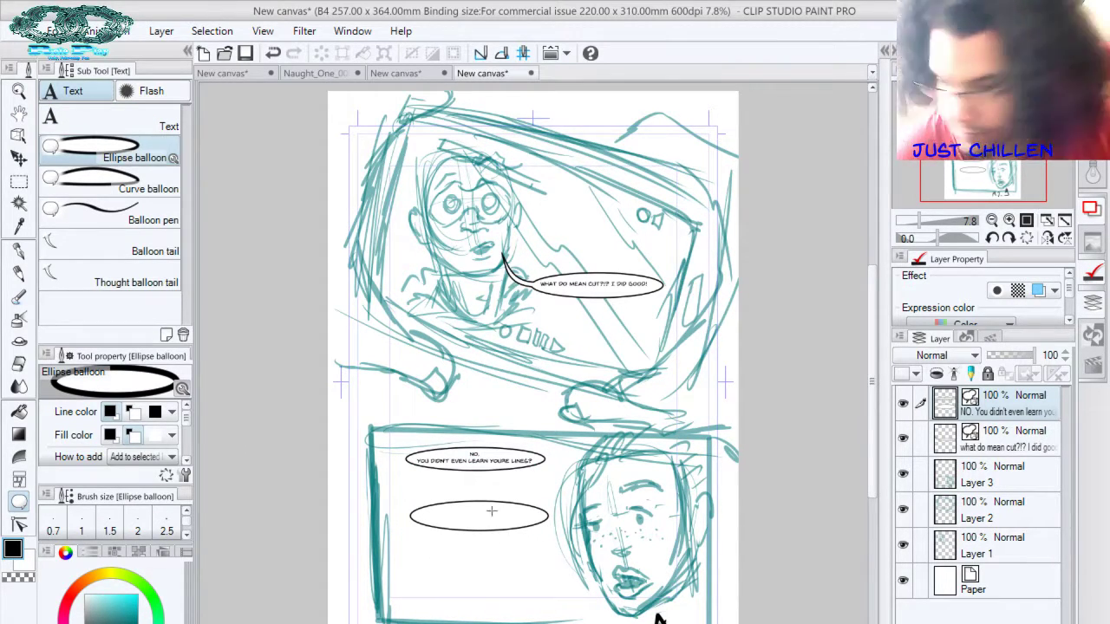
# Add the text "C'MON, I'M BLUE STREAK...I MEAN I'M TOO COOL TO LEARN LINES. WHO NEEDS THEM." in the new balloon
pyautogui.click(113, 122)
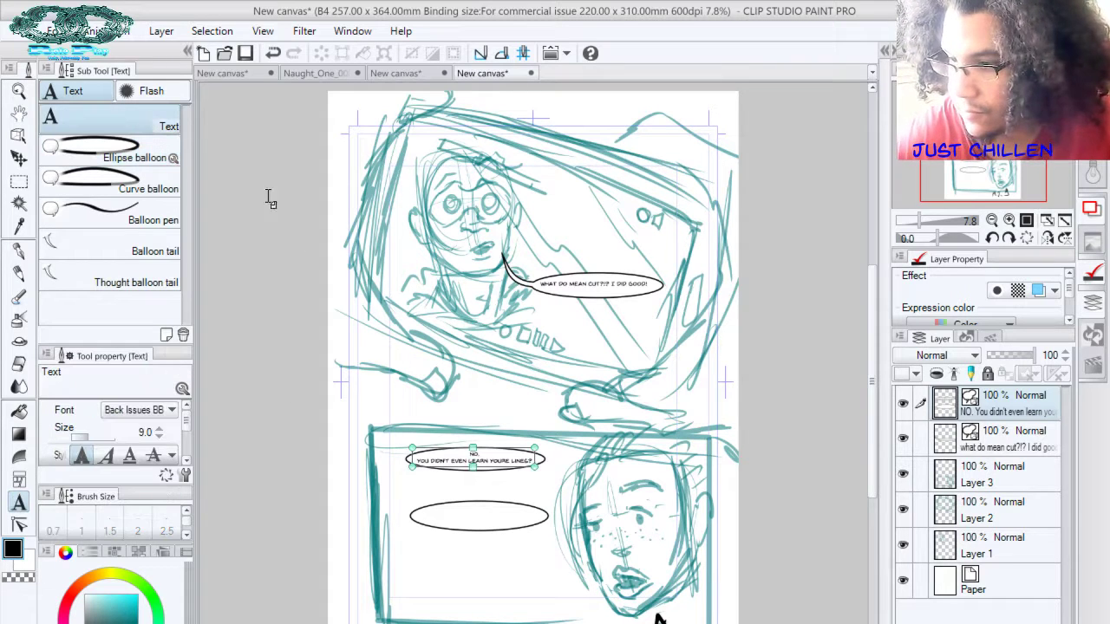
pyautogui.click(477, 526)
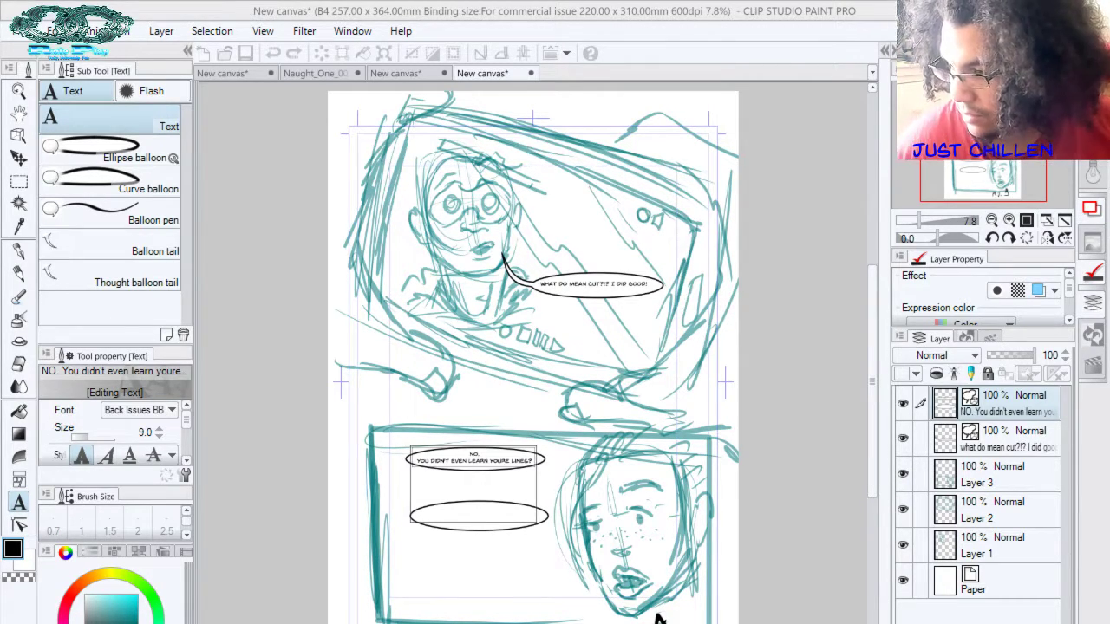
pyautogui.write("C'MON, I'M BLUE STREAK...I MEAN I'M TOO COOL TO LEARN LINES. WHO NEEDS THEM.")
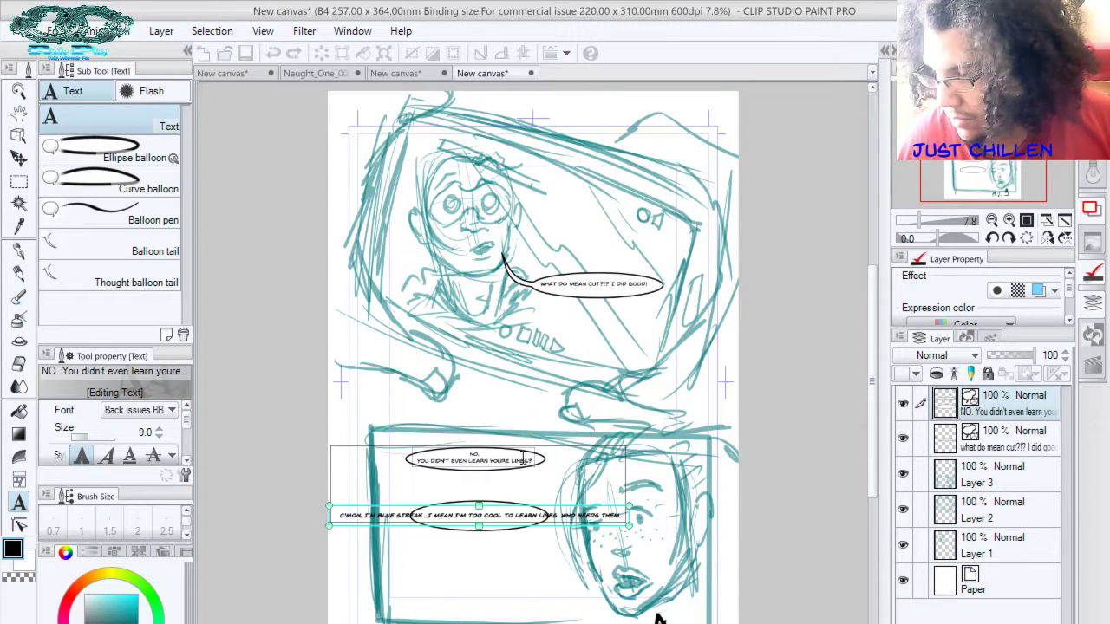
# Break the new dialogue onto two lines and remove its bold italic styling
pyautogui.click(506, 516)
pyautogui.press('Return')
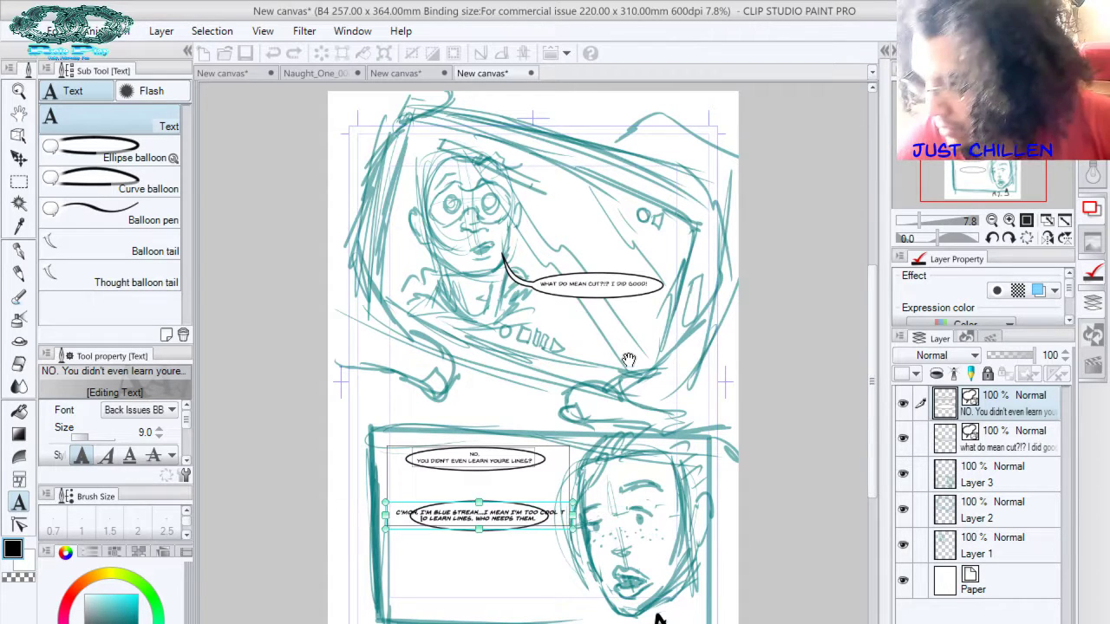
pyautogui.hotkey('ctrl', 'a')
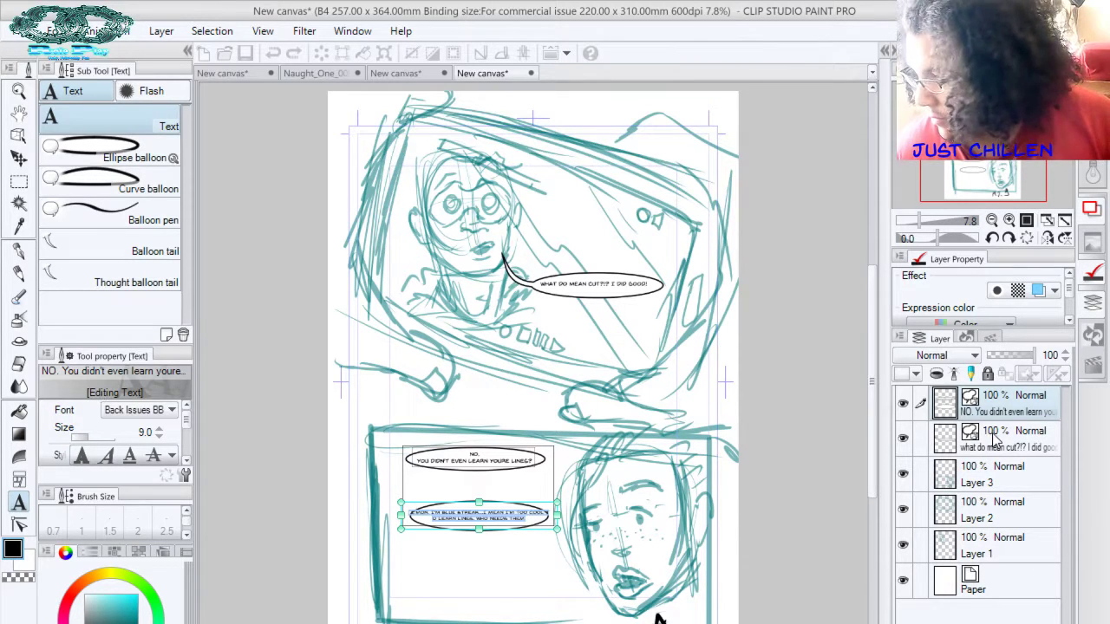
pyautogui.press('Escape')
# Widen the second ellipse balloon on both sides so that it encloses its two lines of dialogue
pyautogui.press('o')
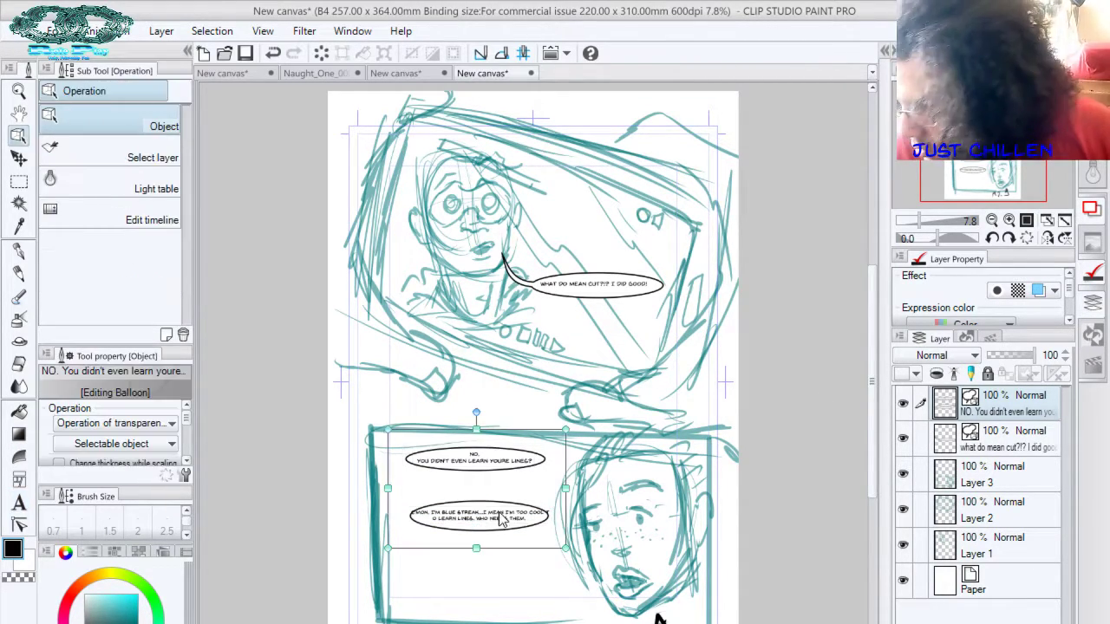
pyautogui.click(485, 524)
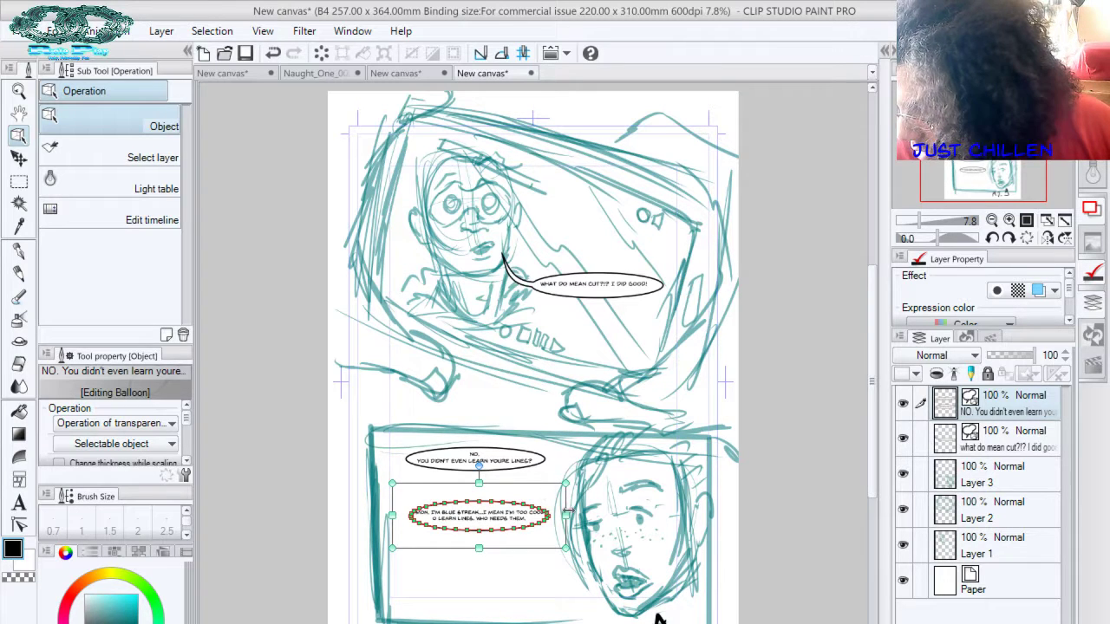
pyautogui.moveTo(565, 516); pyautogui.dragTo(573, 516)
pyautogui.click(495, 524)
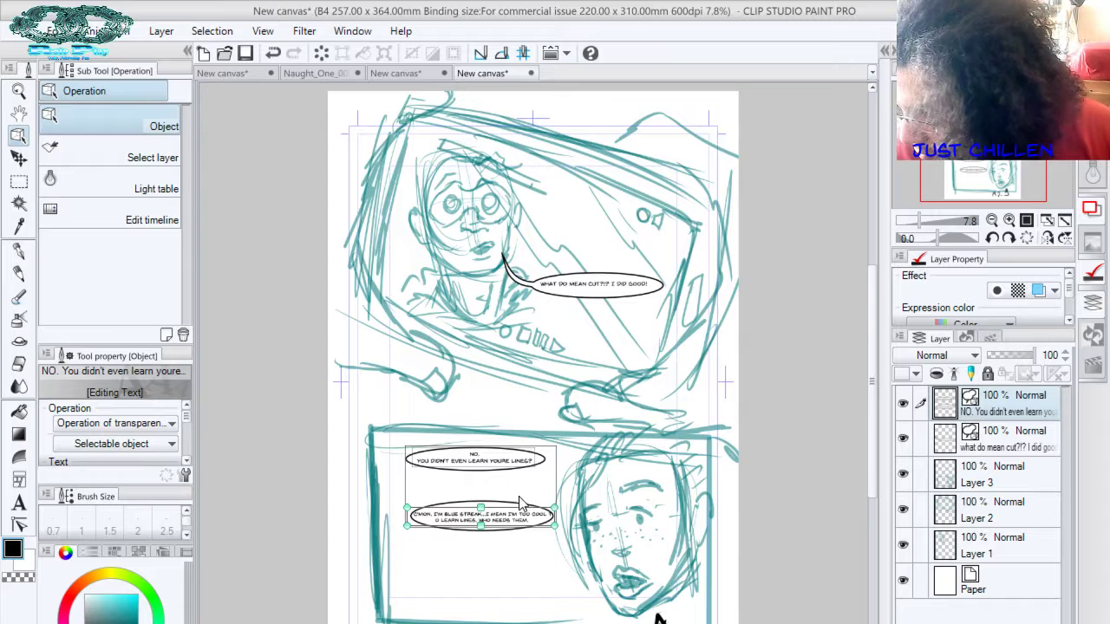
pyautogui.click(512, 503)
pyautogui.moveTo(392, 516); pyautogui.dragTo(382, 516)
pyautogui.moveTo(571, 517); pyautogui.dragTo(581, 517)
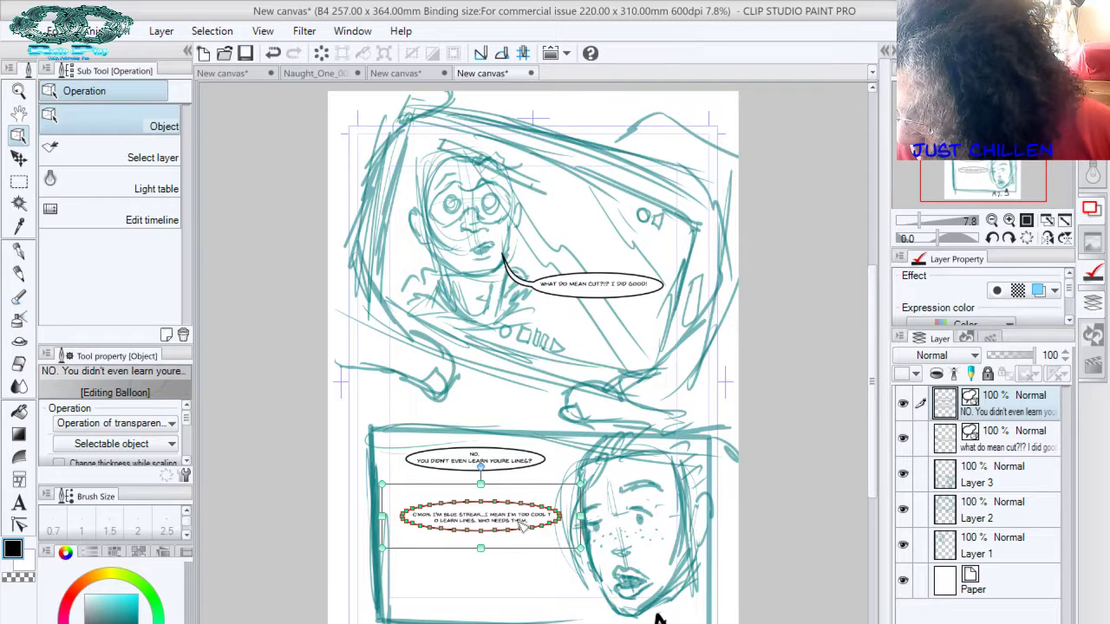
# Fix the line break in the second balloon's dialogue so the second line starts with "TO LEARN LINES"
pyautogui.click(541, 522)
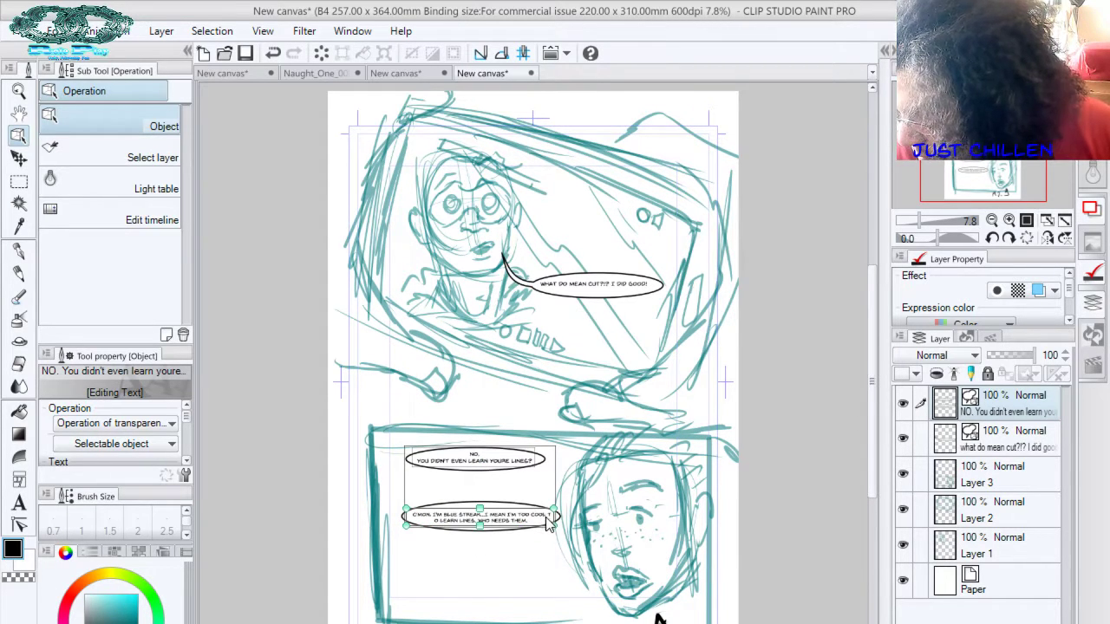
pyautogui.press('t')
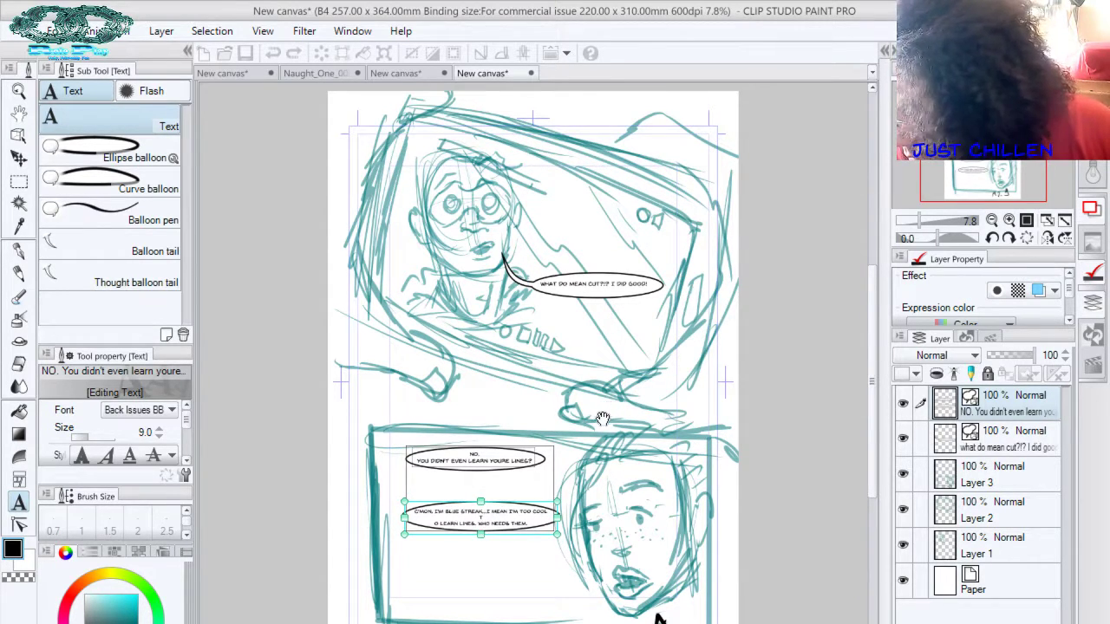
pyautogui.click(495, 504)
pyautogui.click(489, 503)
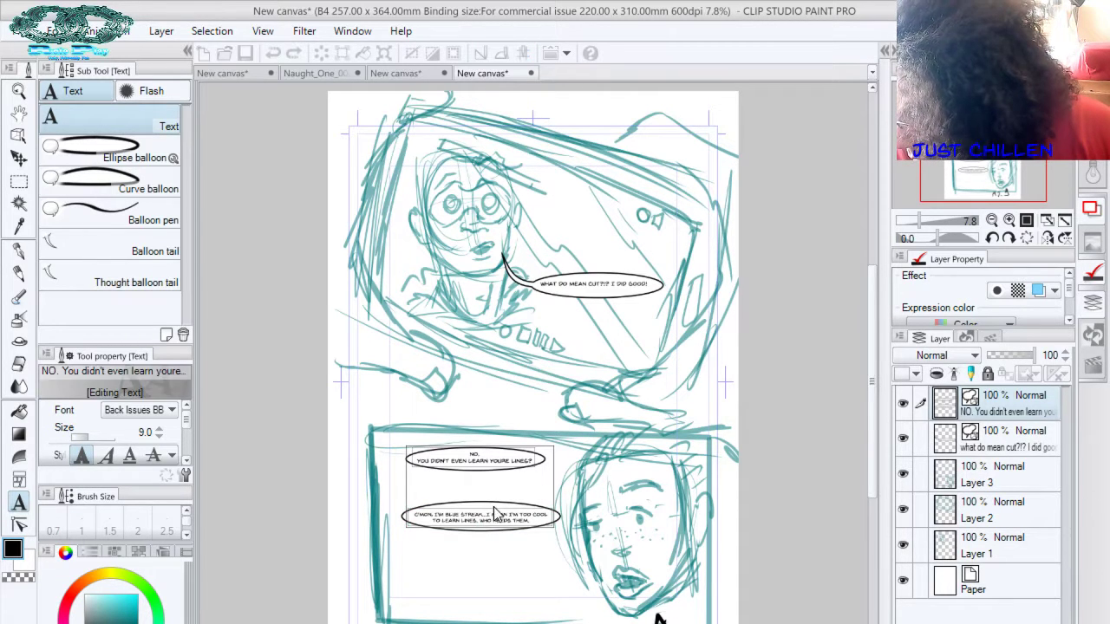
pyautogui.click(503, 537)
pyautogui.click(503, 538)
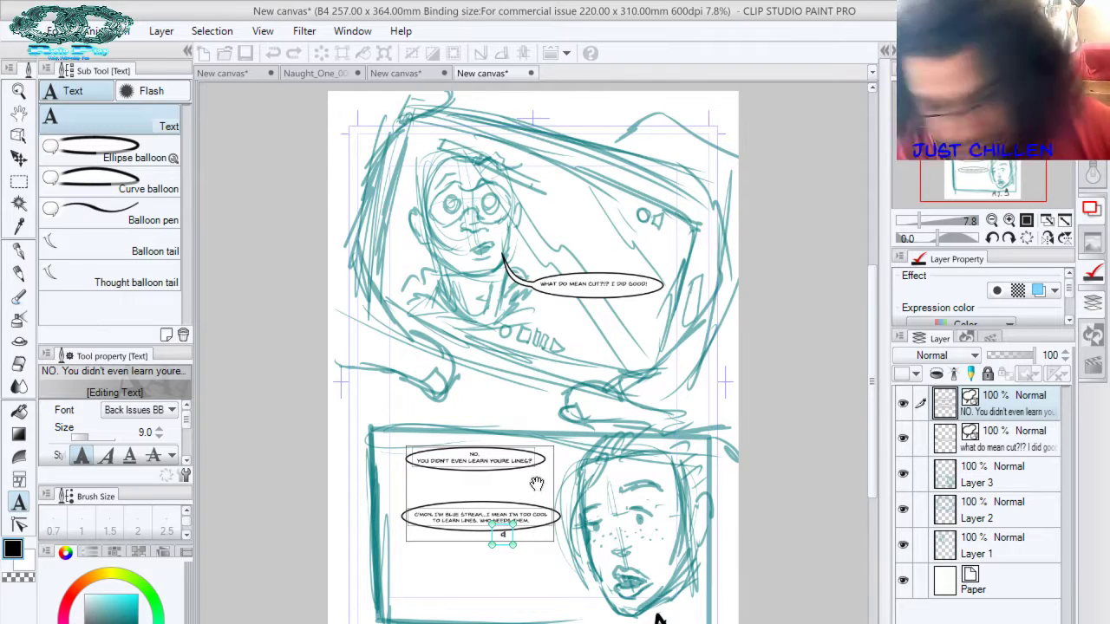
pyautogui.click(501, 507)
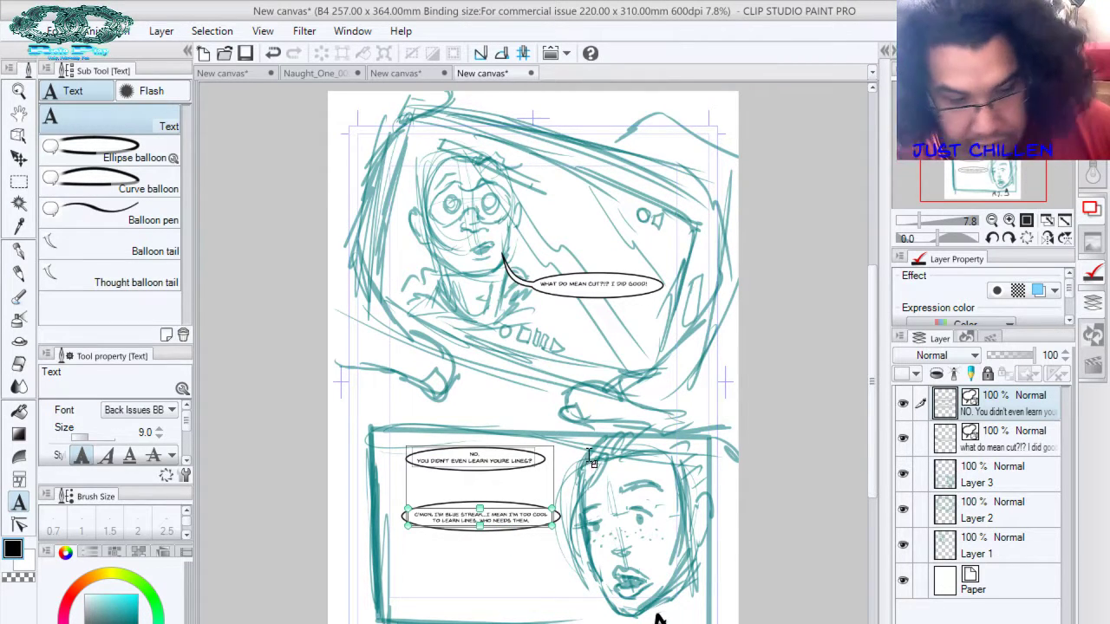
# Reduce the height of the second balloon and move it slightly up towards the lower panel's left border
pyautogui.press('o')
pyautogui.click(514, 508)
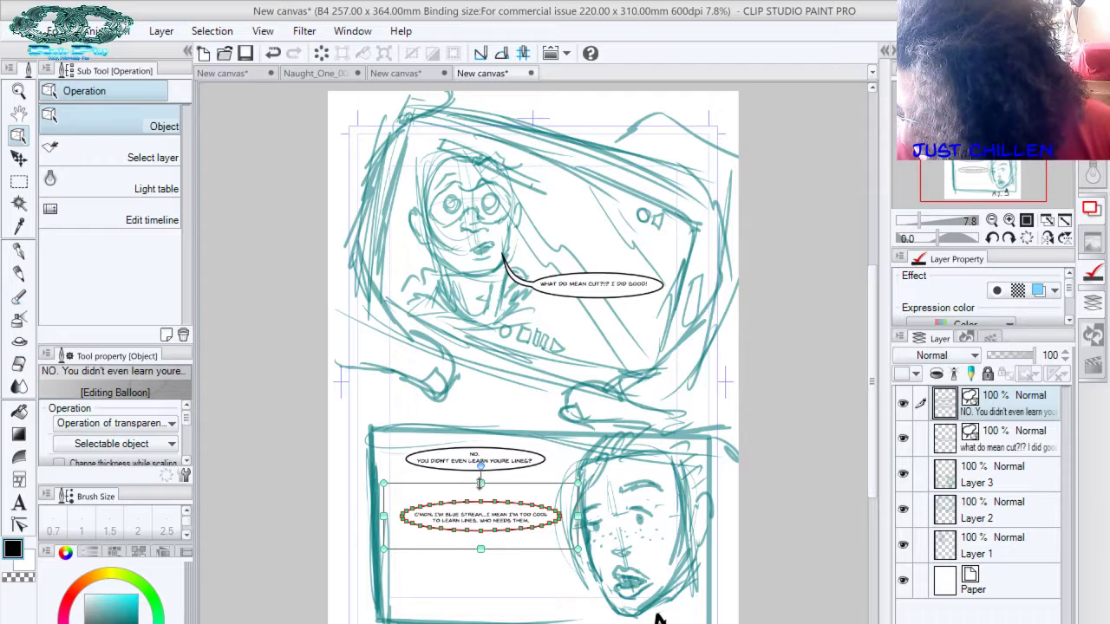
pyautogui.moveTo(503, 484); pyautogui.dragTo(503, 496)
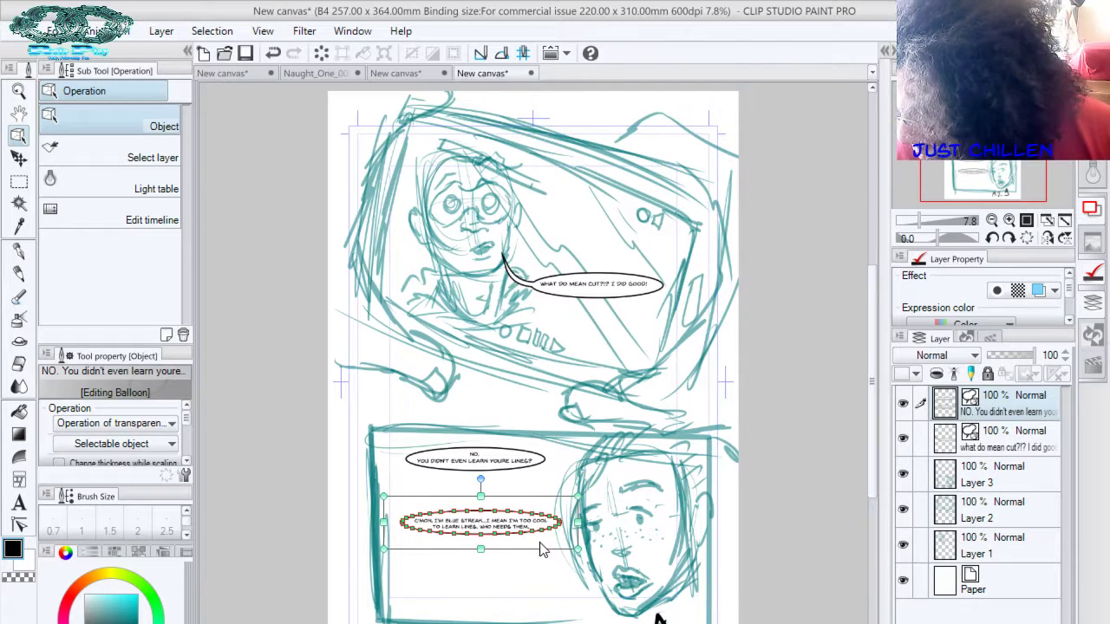
pyautogui.moveTo(540, 550); pyautogui.dragTo(524, 538)
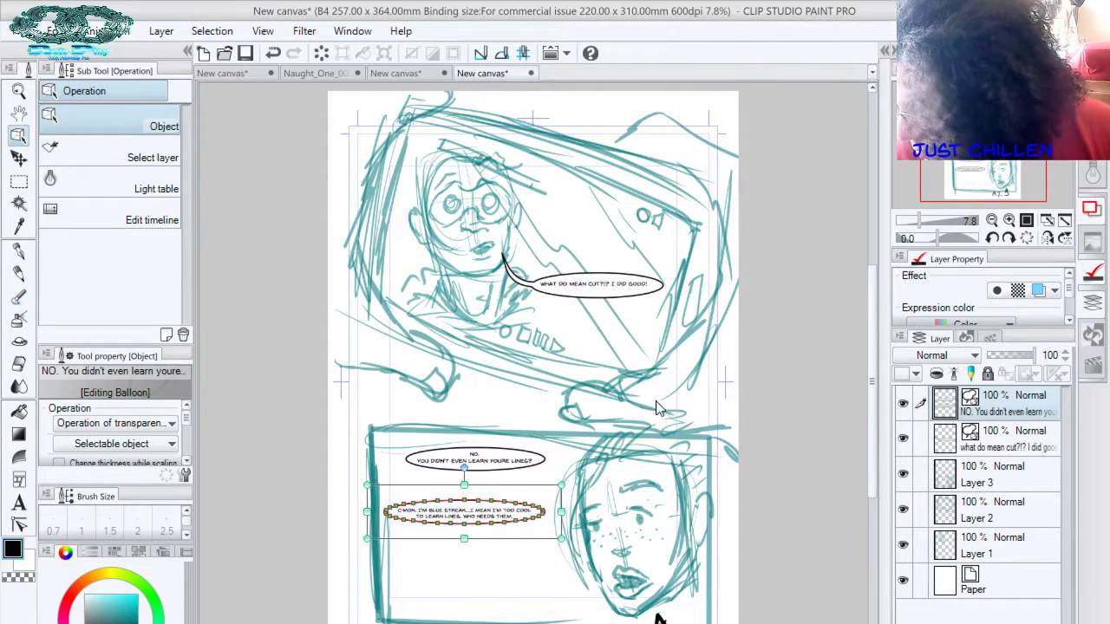
# Move the balloon reading "YOU DIDN'T EVEN LEARN YOURE LINES?" slightly to the right, offset from the one below
pyautogui.click(540, 461)
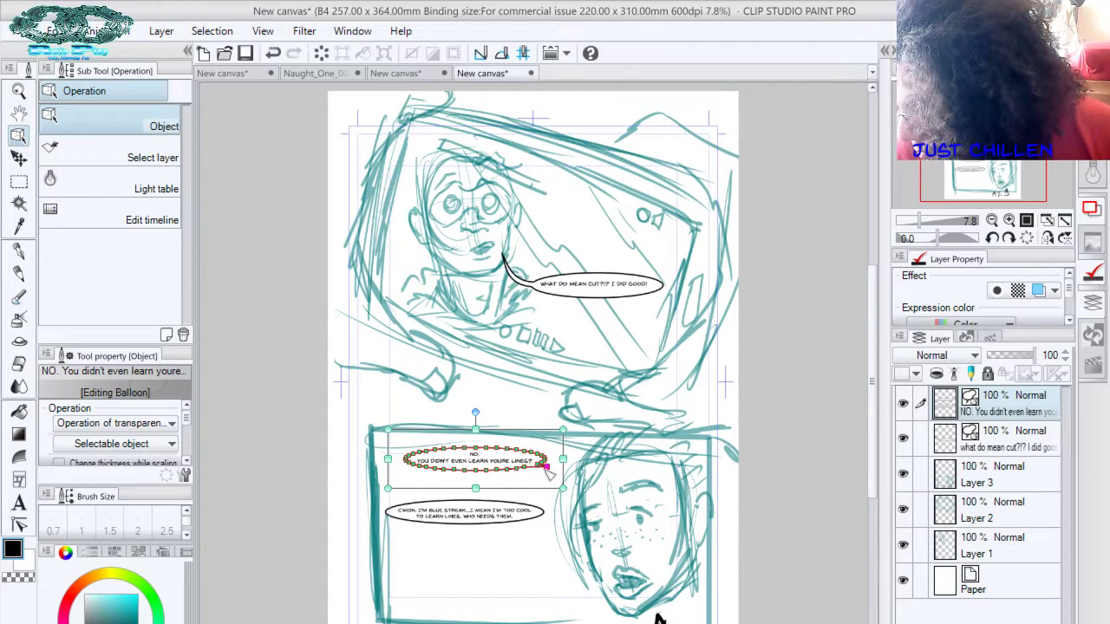
pyautogui.click(591, 456)
pyautogui.click(532, 475)
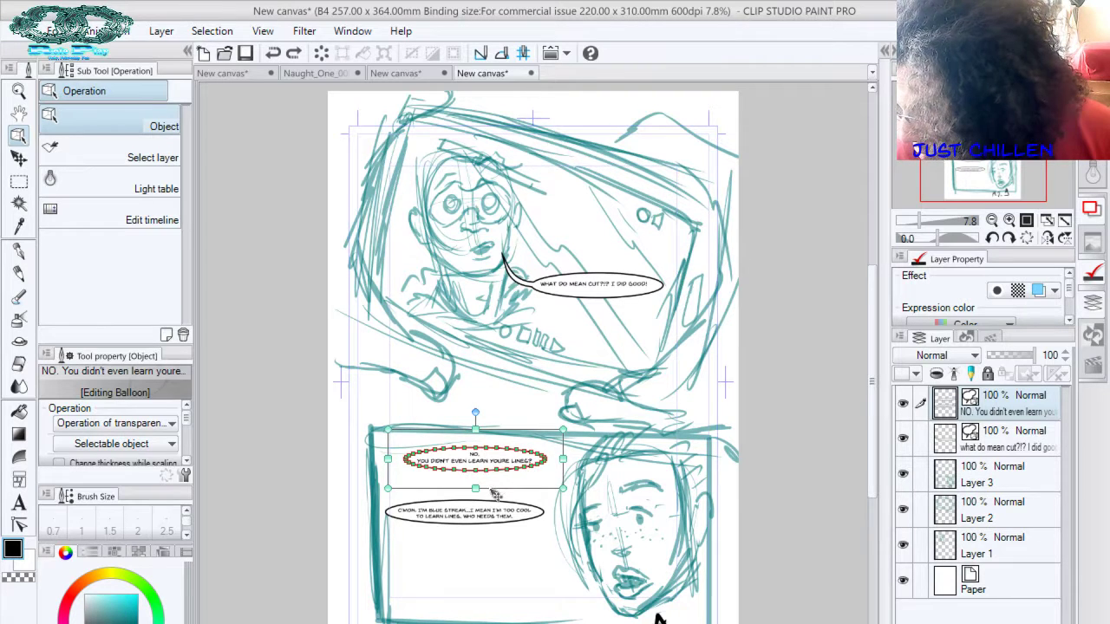
pyautogui.moveTo(497, 502); pyautogui.dragTo(513, 505)
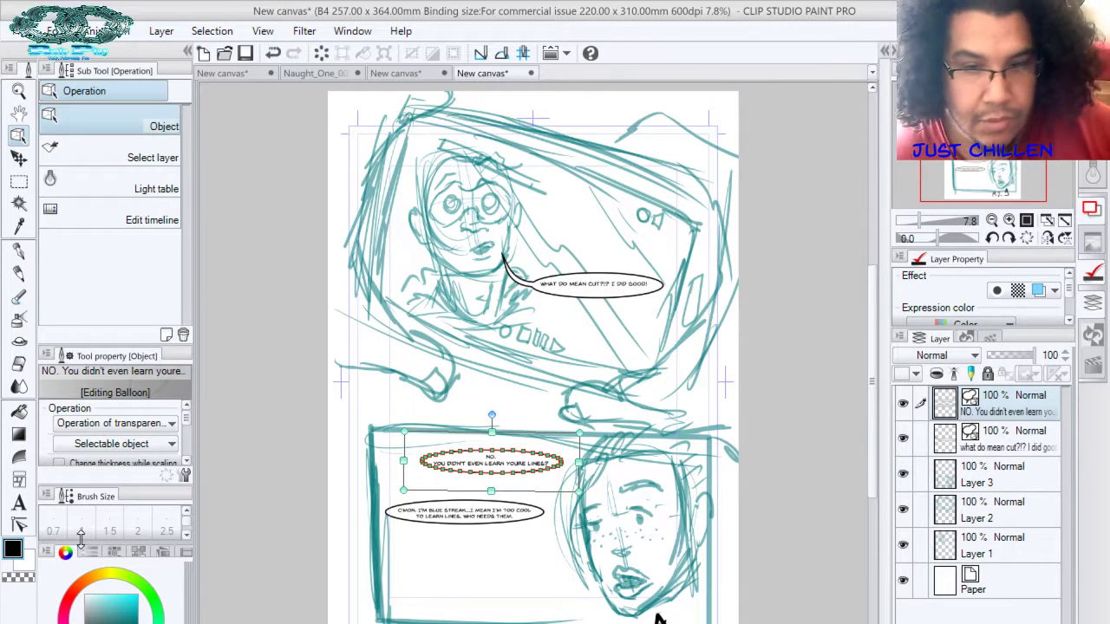
# Draw a third ellipse balloon below the other two in the lower panel
pyautogui.press('t')
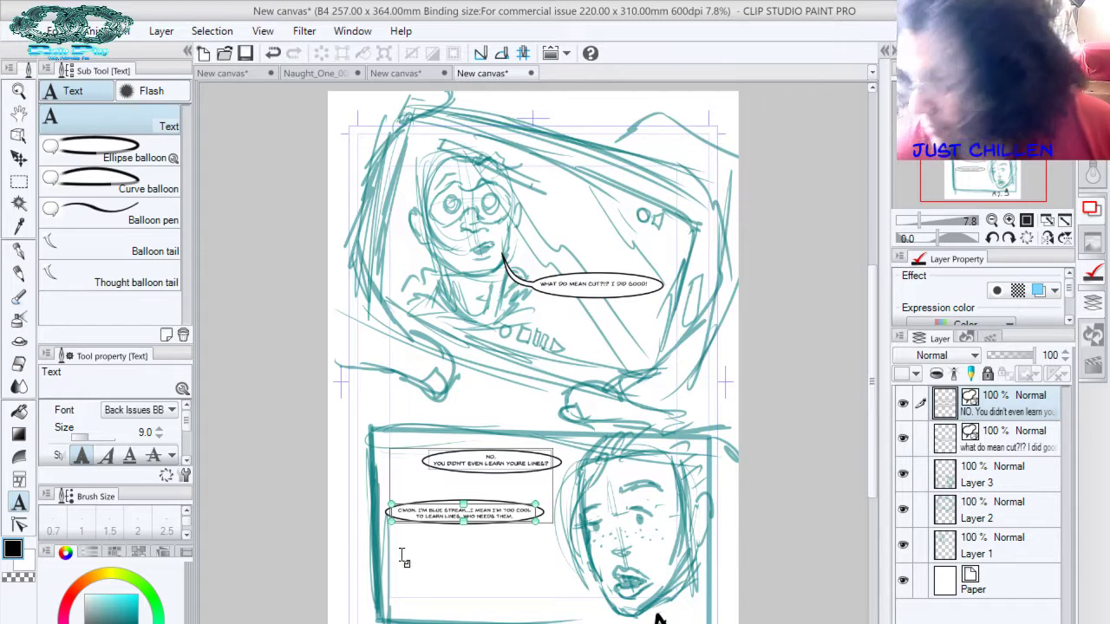
pyautogui.click(152, 163)
pyautogui.moveTo(458, 583); pyautogui.dragTo(576, 552)
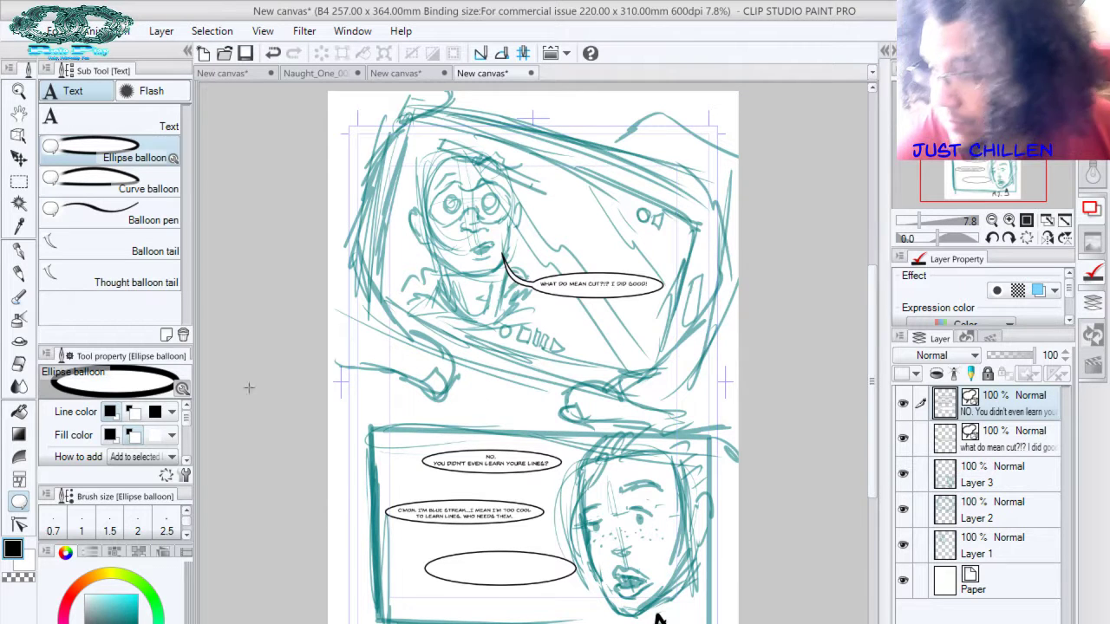
# Paste the dialogue about "MAKING AN AD HERE" into the third balloon, remove its bold italic styling and set its size to 10.0
pyautogui.click(167, 124)
pyautogui.click(494, 568)
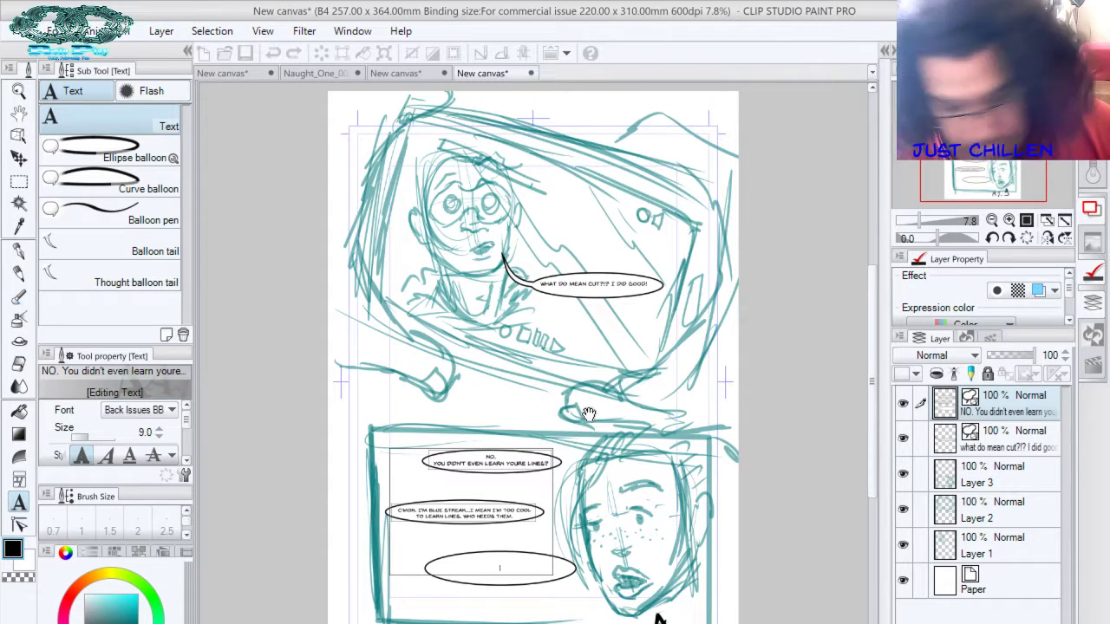
pyautogui.hotkey('ctrl', 'v')
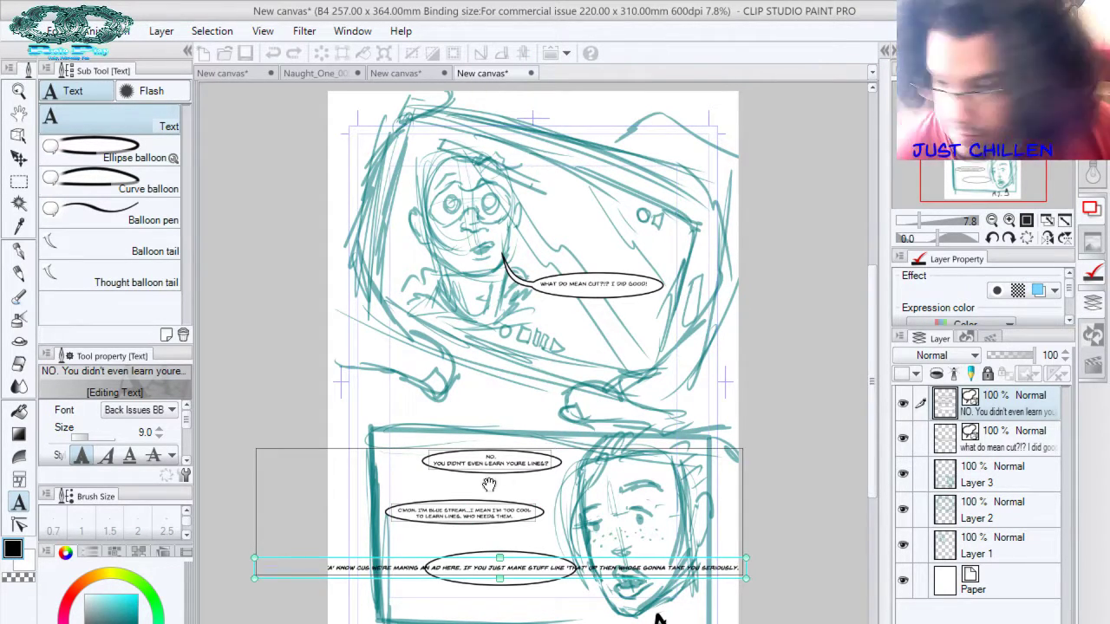
pyautogui.click(159, 428)
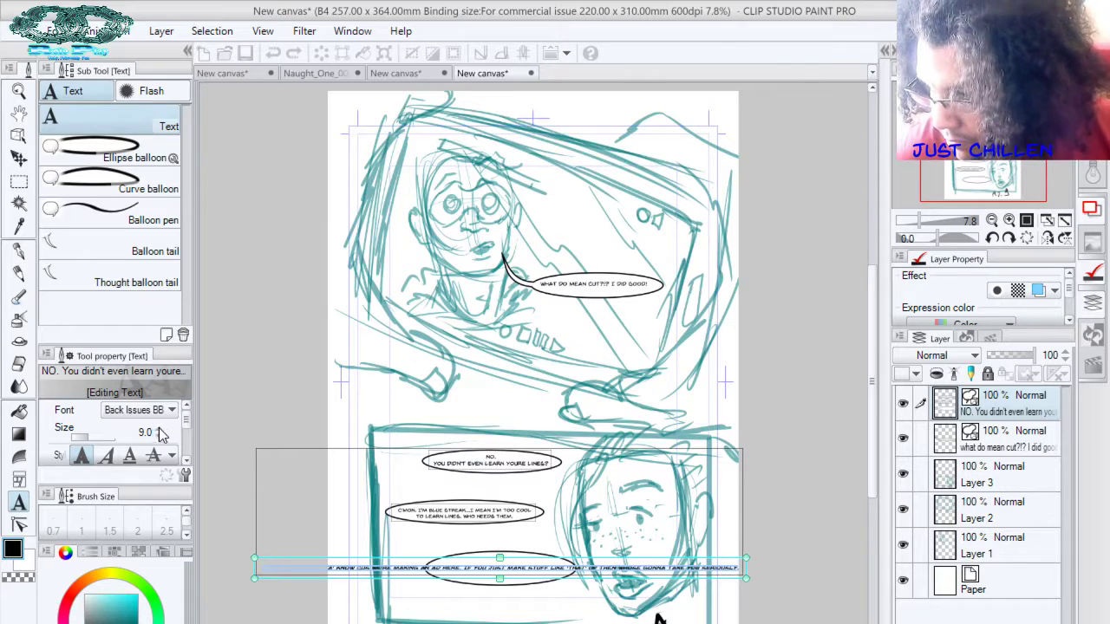
pyautogui.click(90, 461)
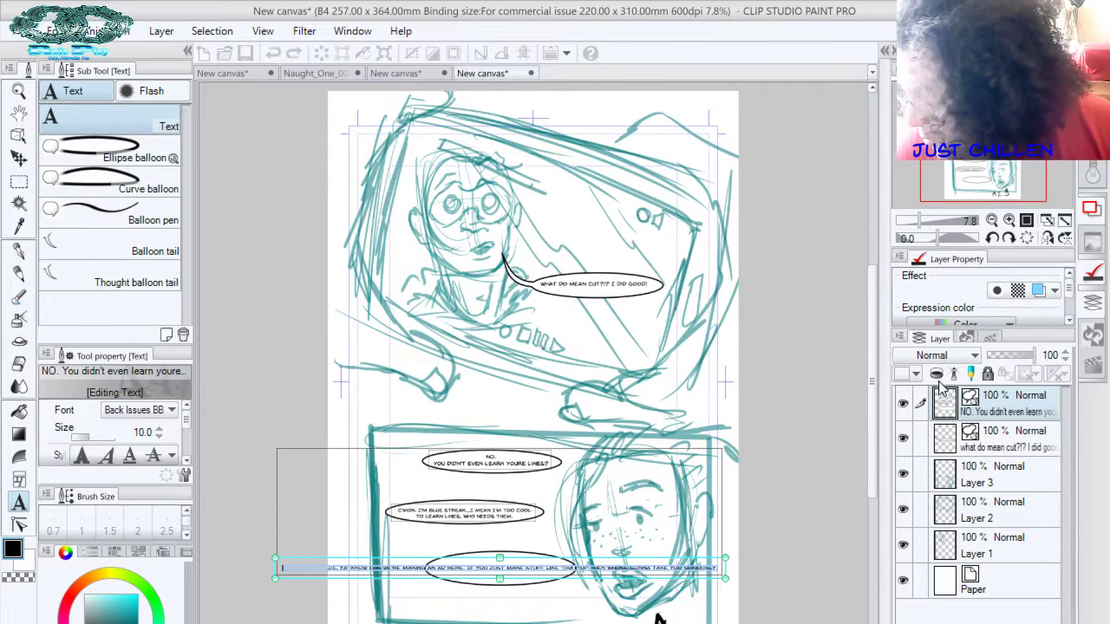
# Split the third balloon's dialogue into two lines, breaking it before "IF YOU JUST MAKE STUFF"
pyautogui.click(529, 570)
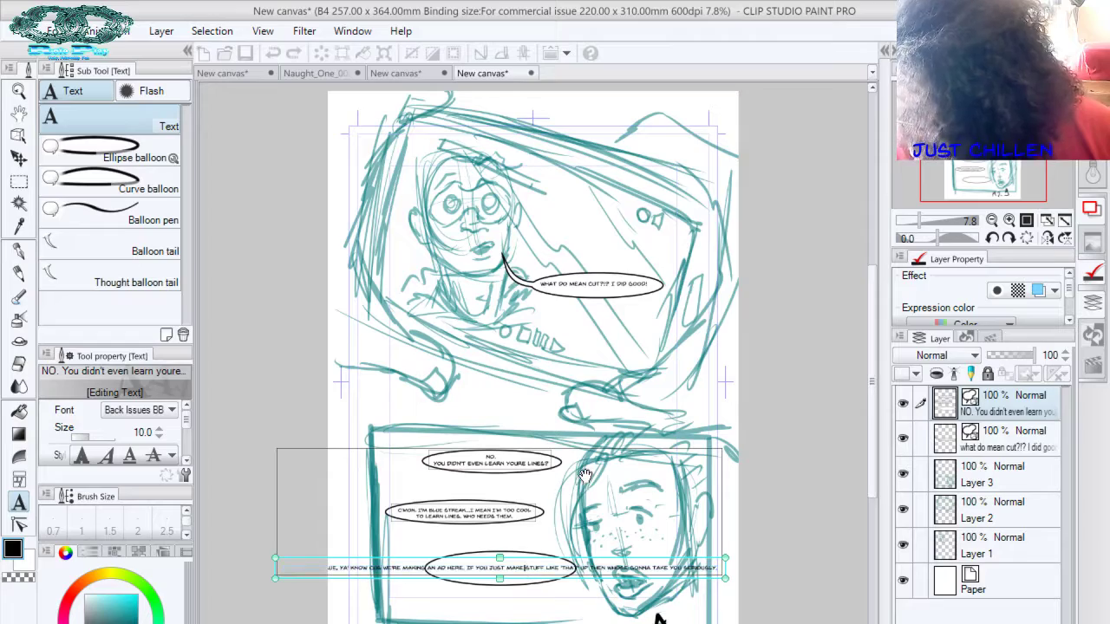
pyautogui.press('Return')
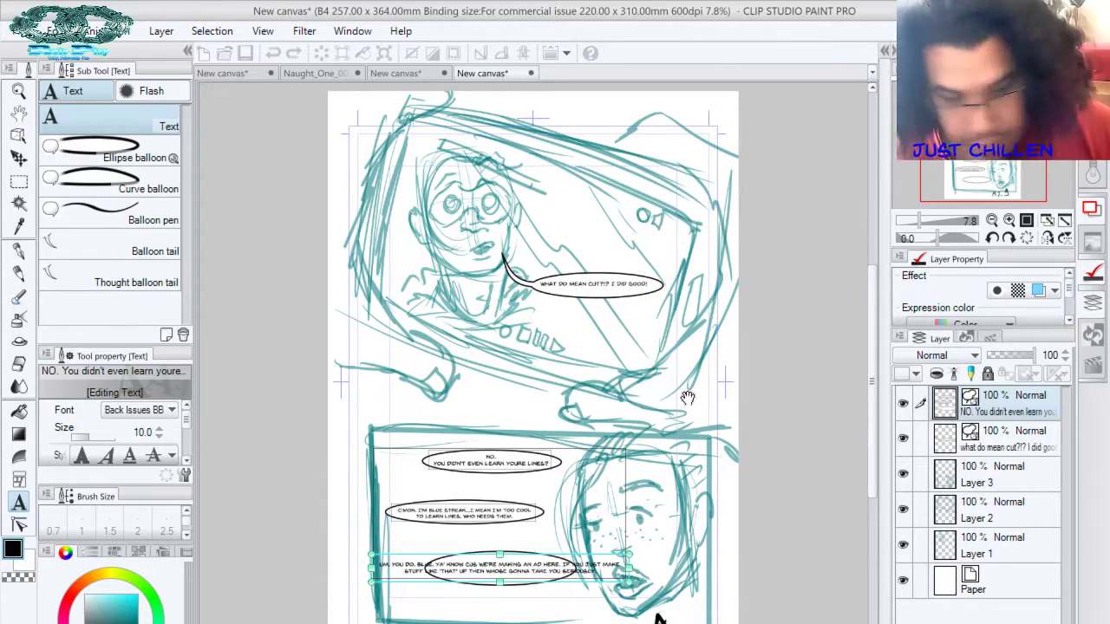
pyautogui.moveTo(926, 227)
pyautogui.mouseDown()
pyautogui.moveTo(946, 218)
pyautogui.moveTo(885, 220)
pyautogui.mouseUp()
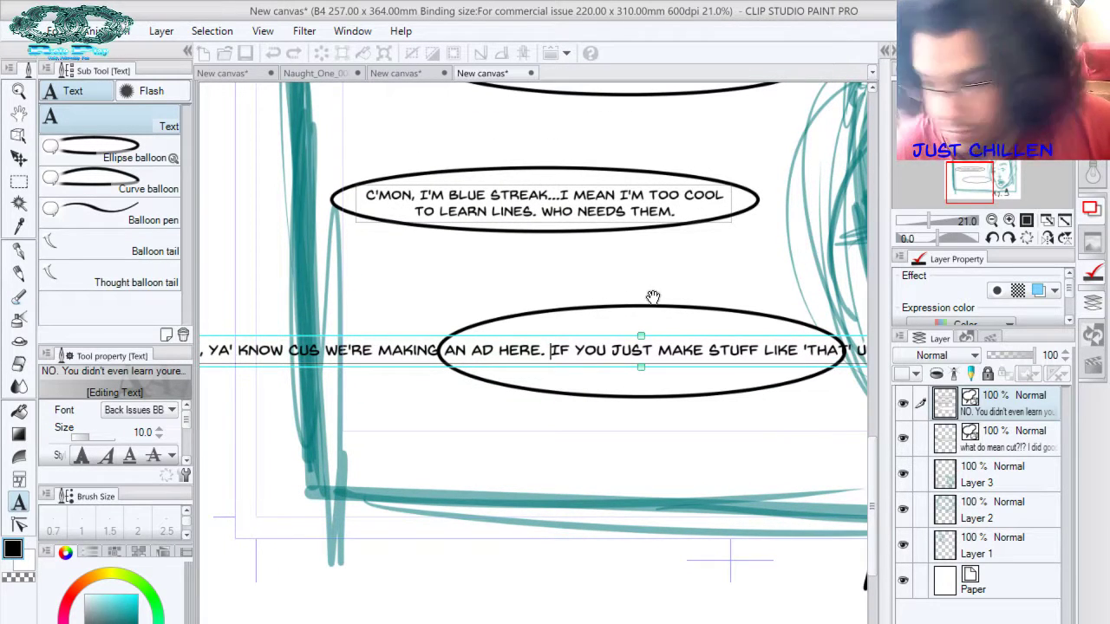
pyautogui.press('Return')
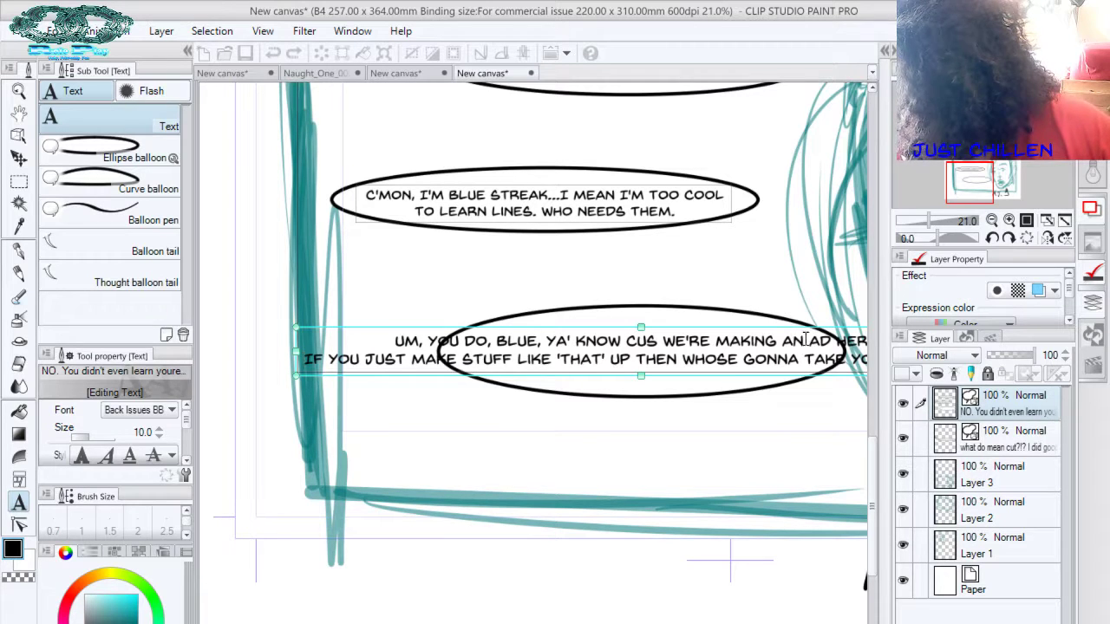
# Break the third balloon's first sentence before "MAKING AN AD HERE." and its second before "WHOSE GONNA TAKE YOU SERIOUSLY", keeping each phrase on one line
pyautogui.click(836, 340)
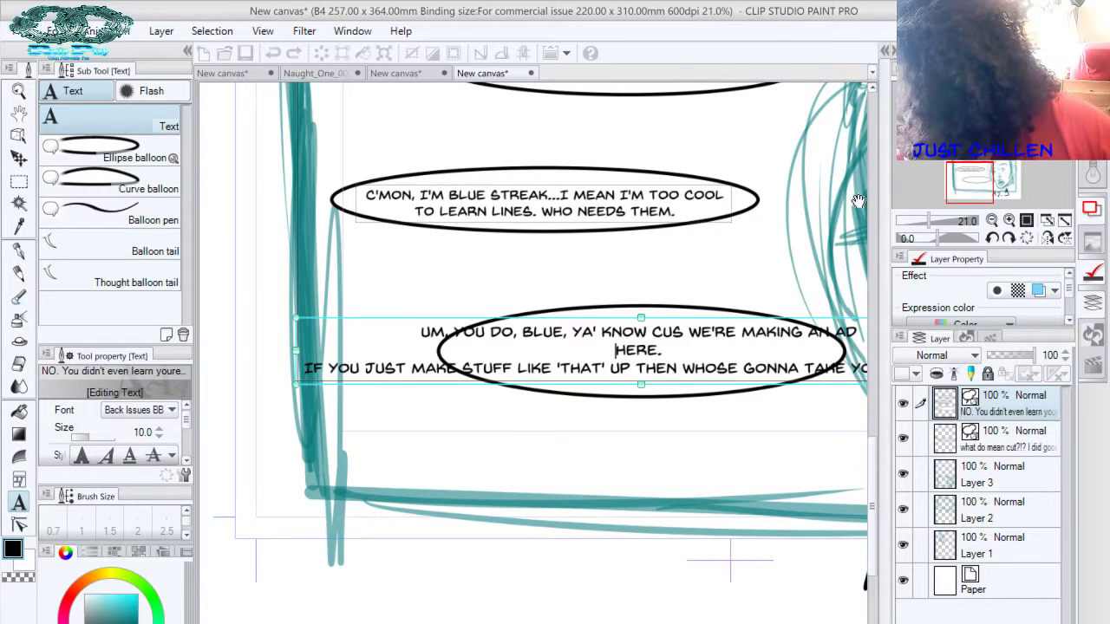
pyautogui.press('Return')
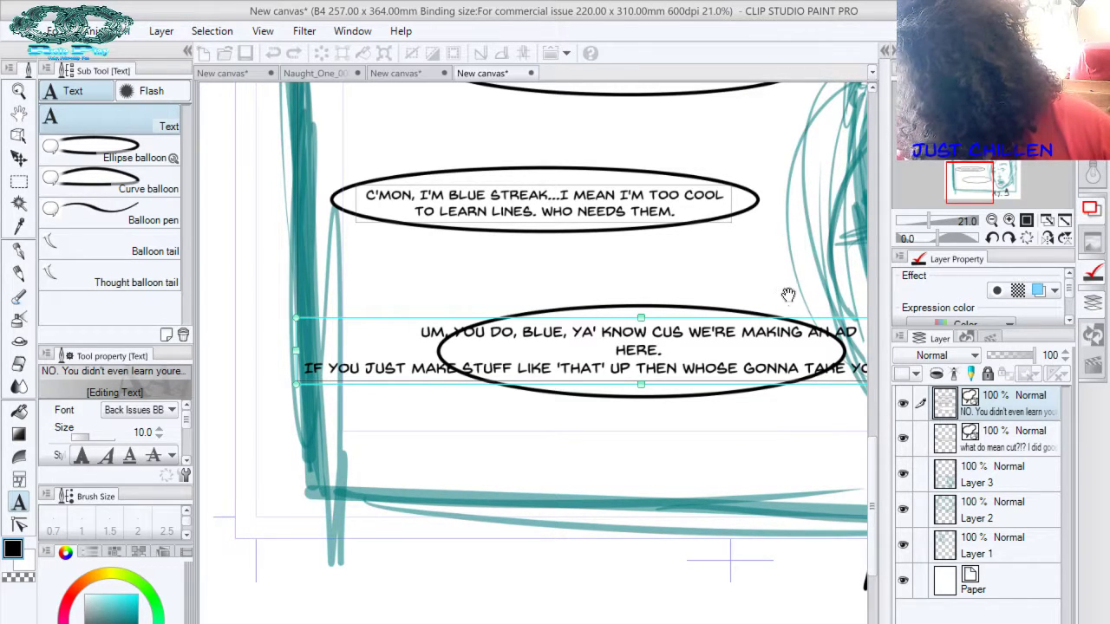
pyautogui.click(744, 332)
pyautogui.press('Return')
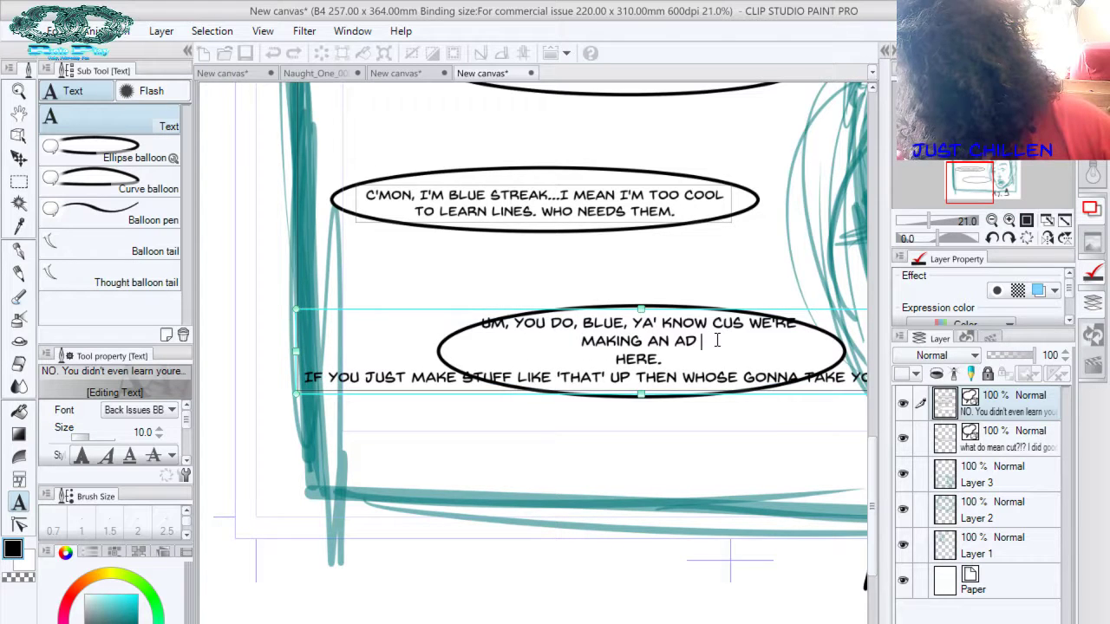
pyautogui.press('Delete')
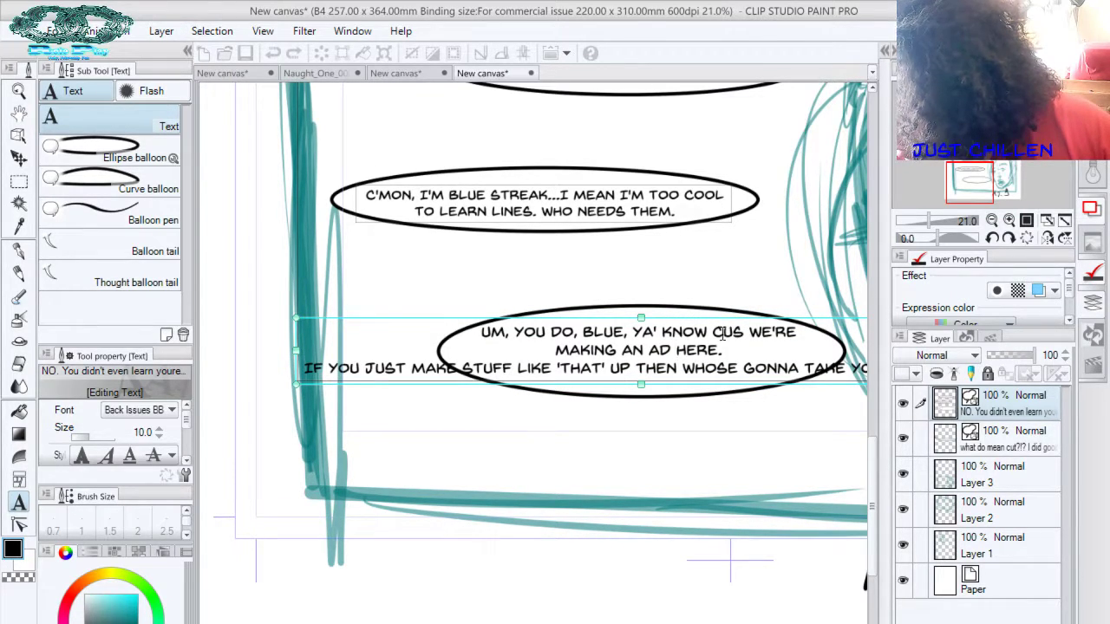
pyautogui.click(684, 368)
pyautogui.press('Return')
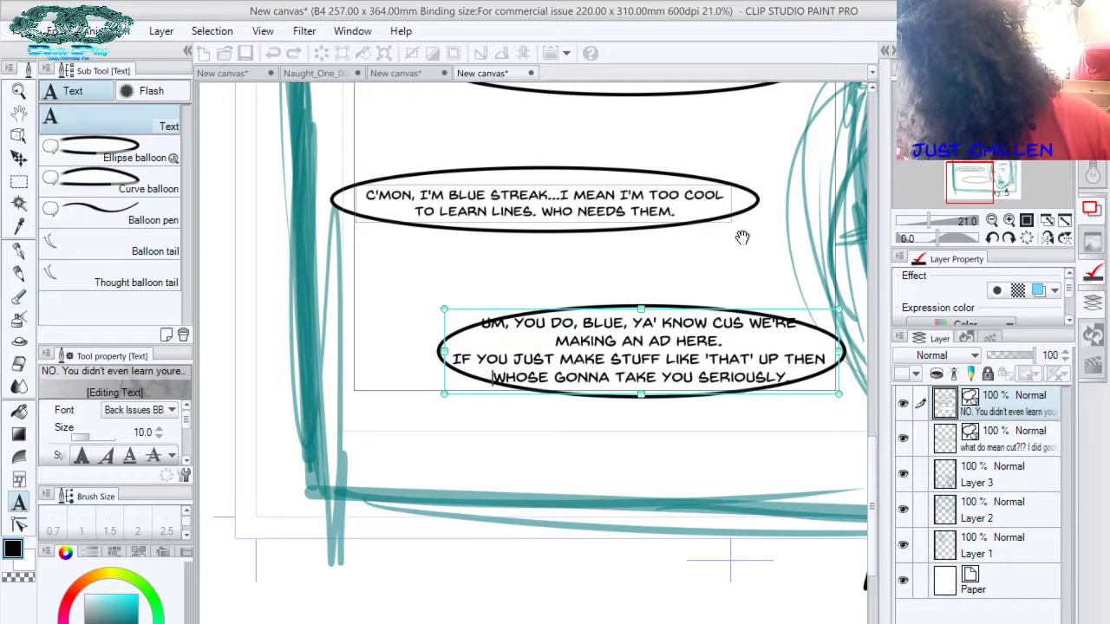
pyautogui.press('Escape')
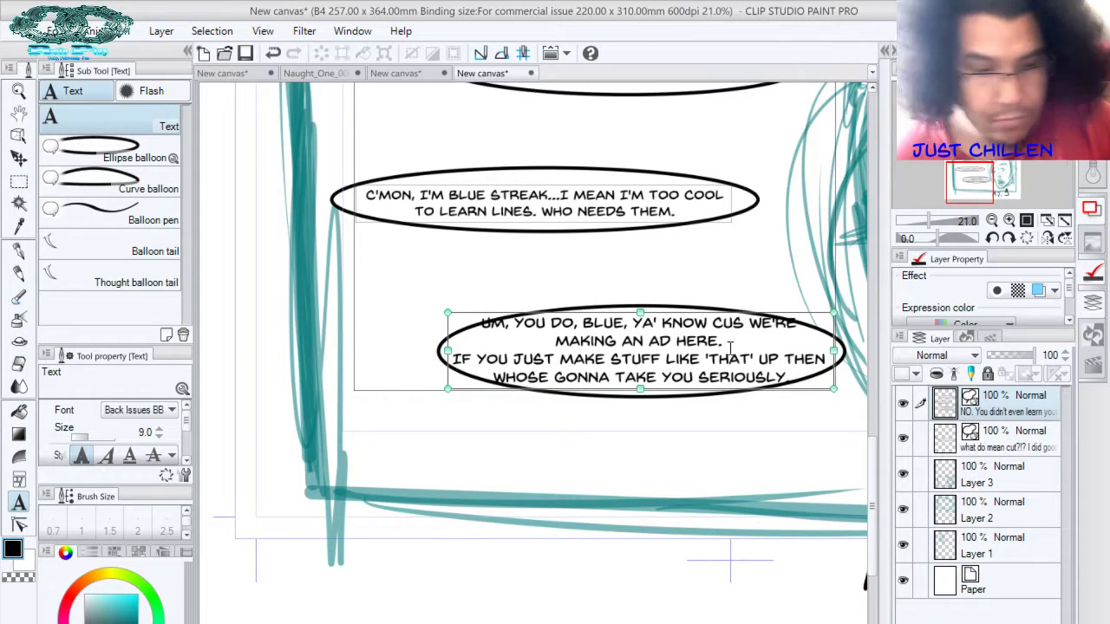
# Increase the third balloon's height by extending it upward to give the four lines of dialogue more room
pyautogui.press('o')
pyautogui.click(652, 315)
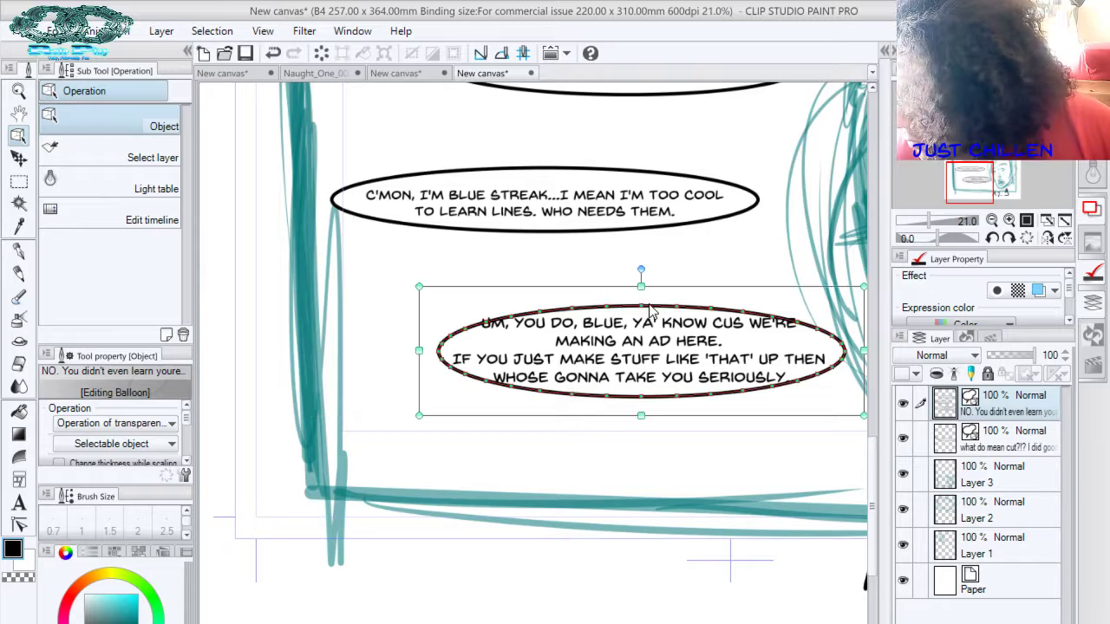
pyautogui.moveTo(641, 282); pyautogui.dragTo(641, 253)
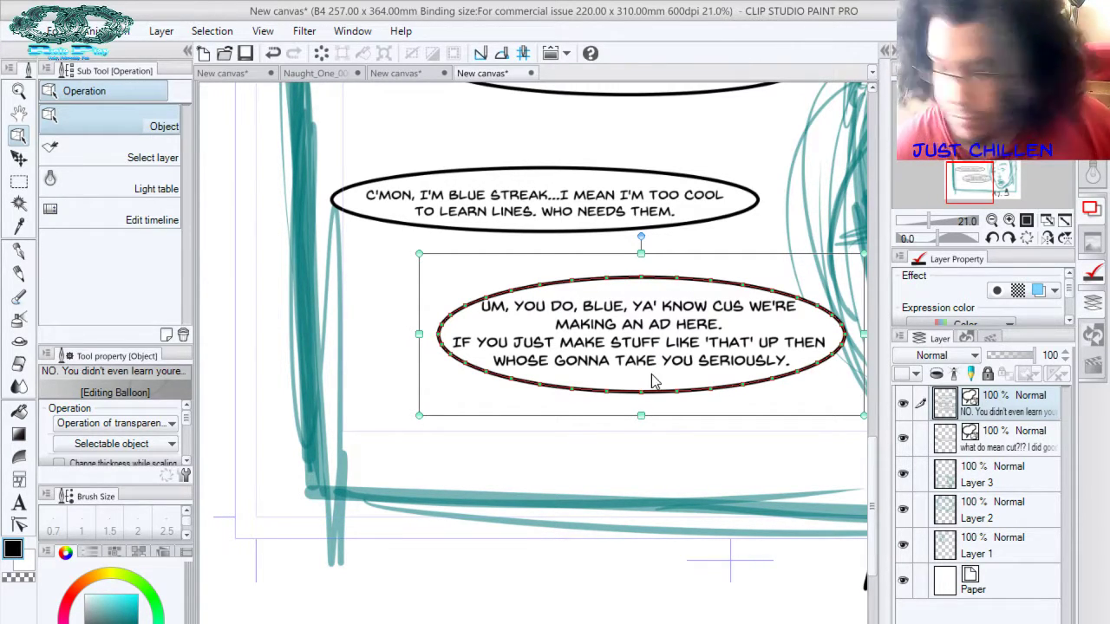
# Draw a fourth ellipse balloon over the lower panel's bottom border and paste "EVERYONE WILL TAKE ME SERIOUSLY." into it at size 10.0
pyautogui.press('t')
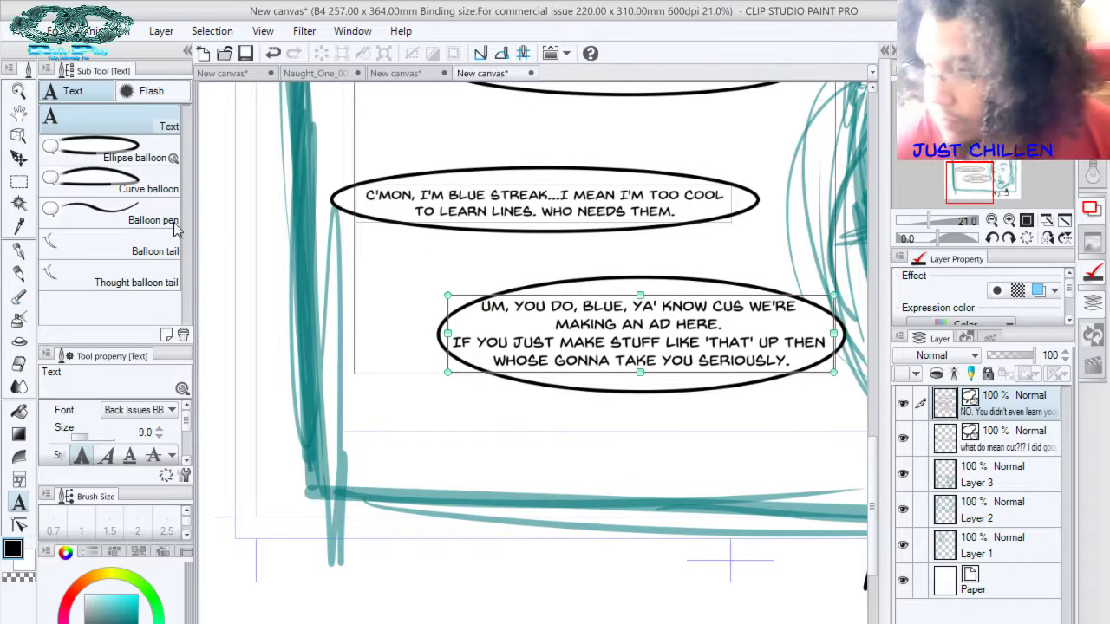
pyautogui.moveTo(418, 429); pyautogui.dragTo(824, 526)
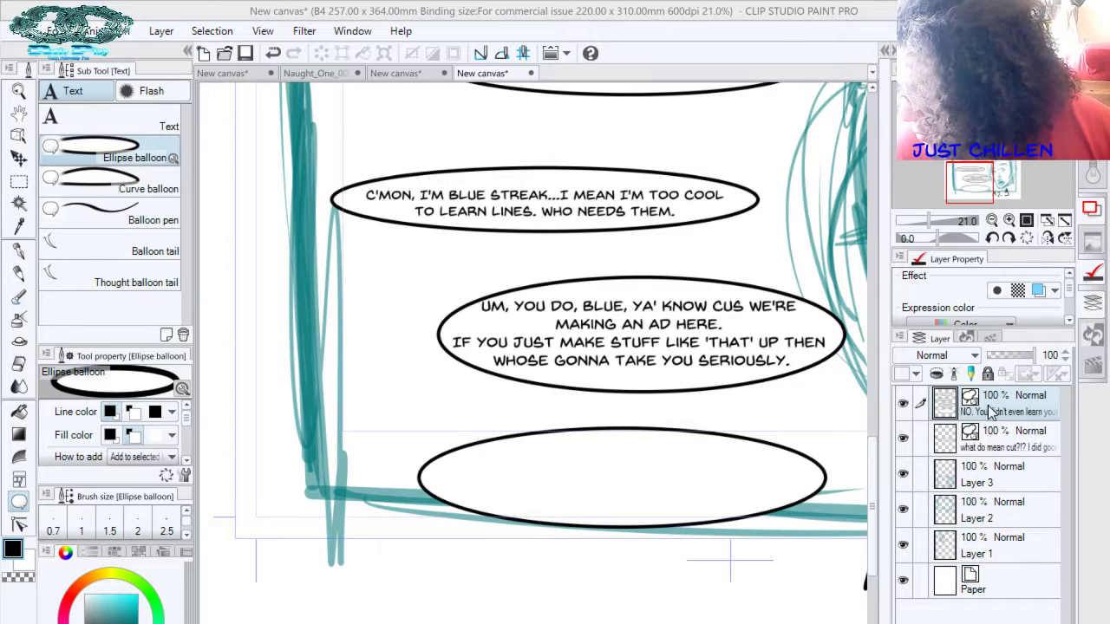
pyautogui.click(112, 125)
pyautogui.click(597, 474)
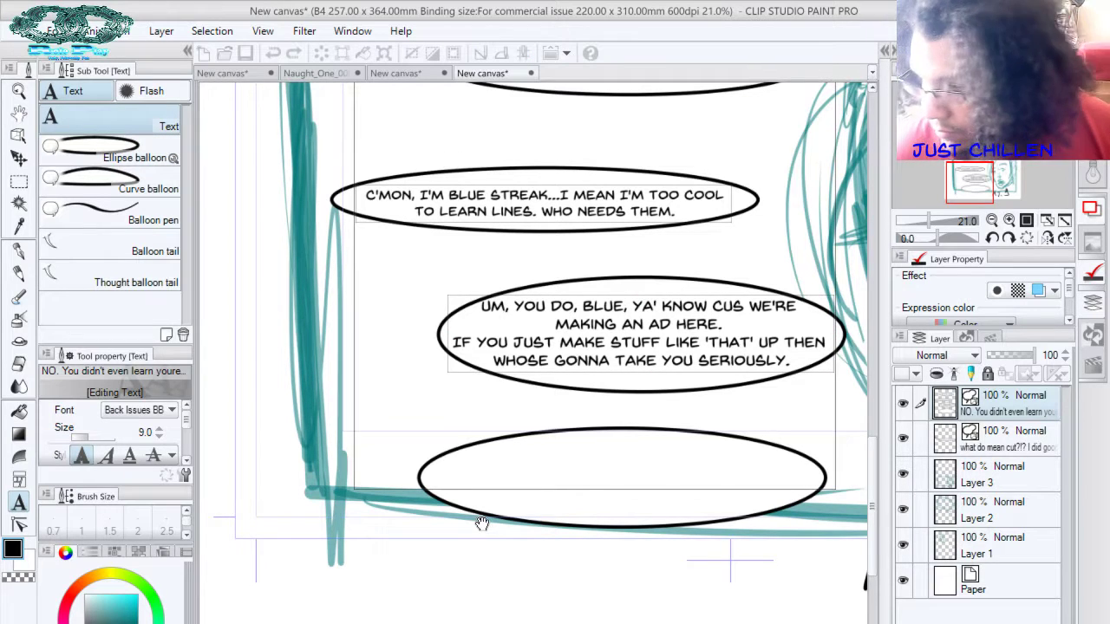
pyautogui.click(159, 428)
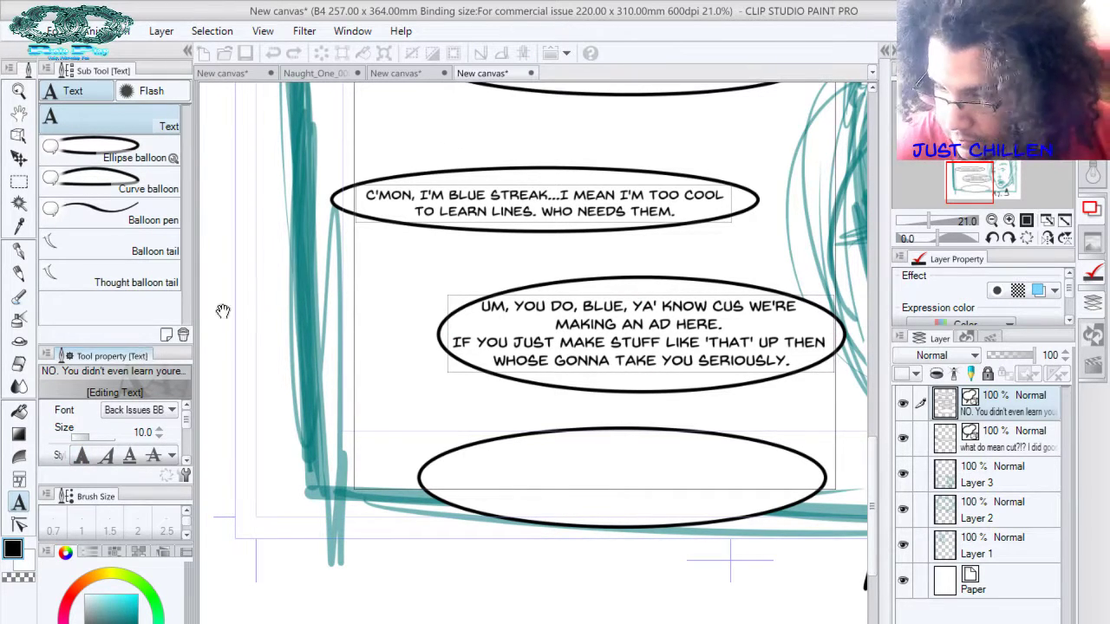
pyautogui.hotkey('ctrl', 'v')
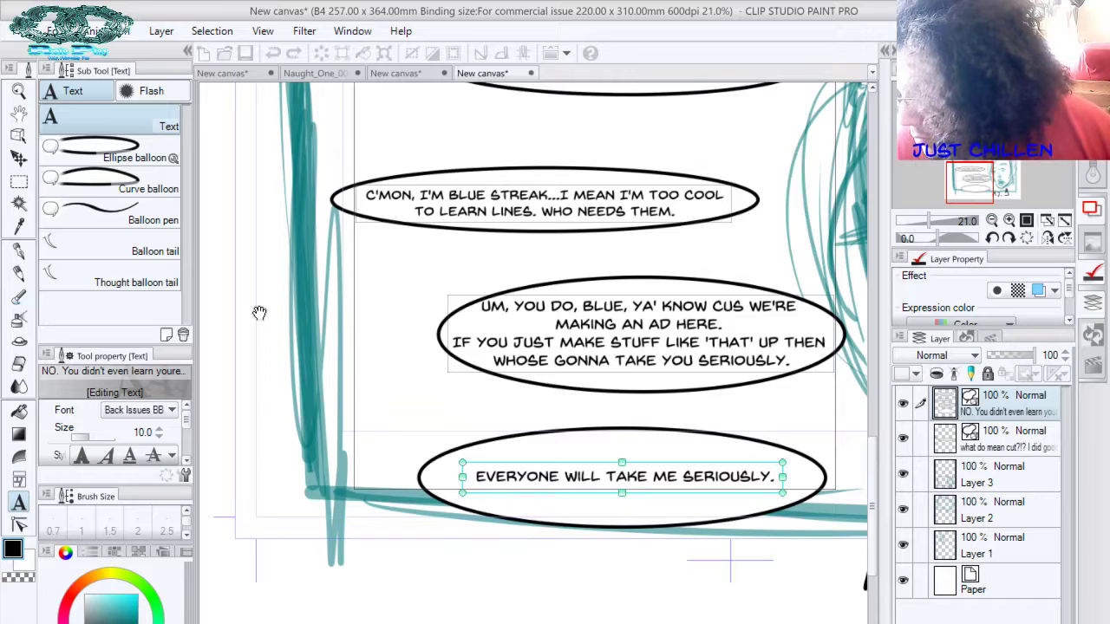
# Set all the text in the fourth balloon to size 11.0 and make it bold
pyautogui.hotkey('ctrl', 'a')
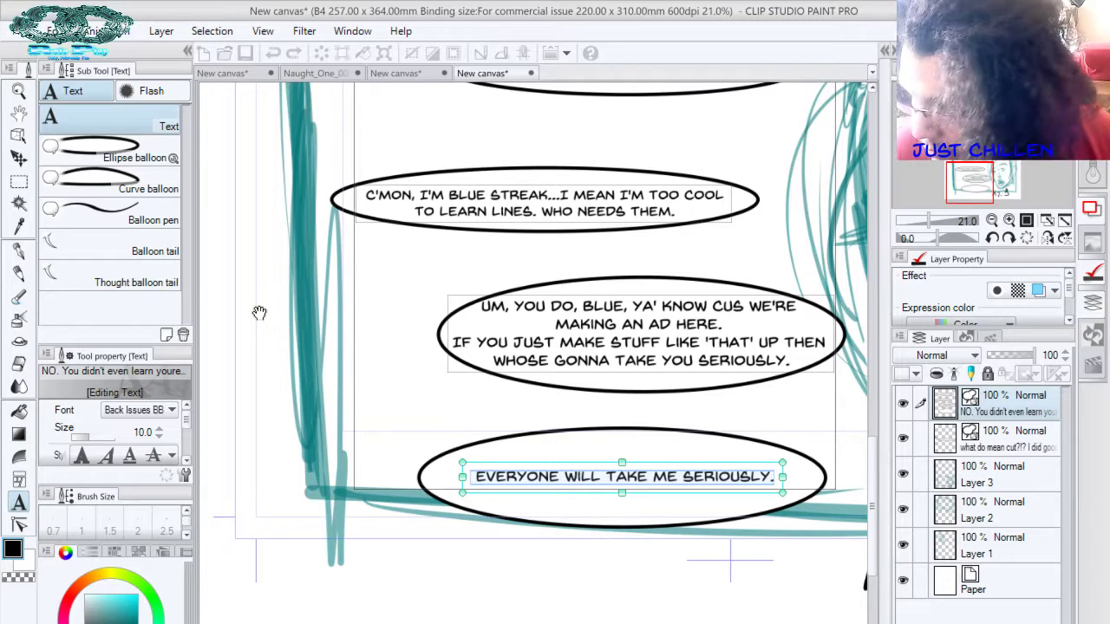
pyautogui.click(159, 428)
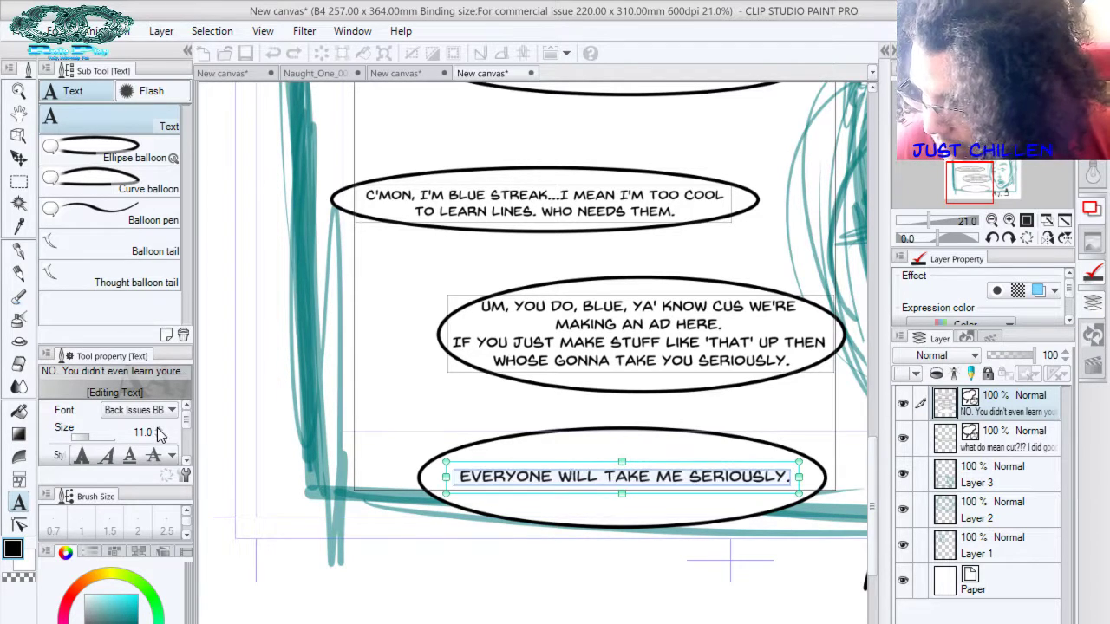
pyautogui.click(82, 456)
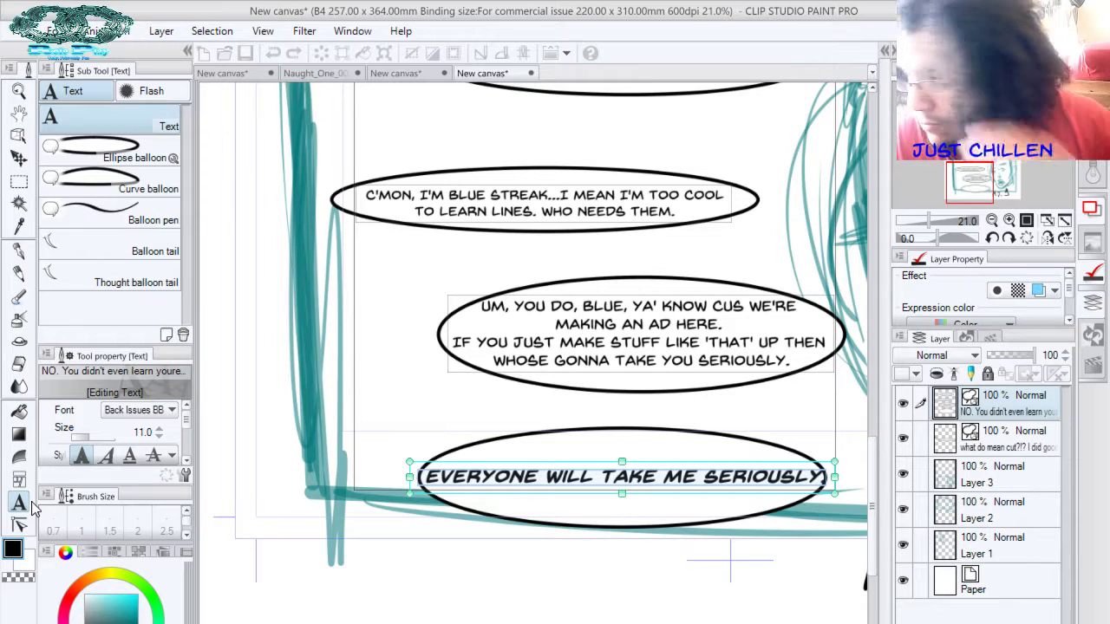